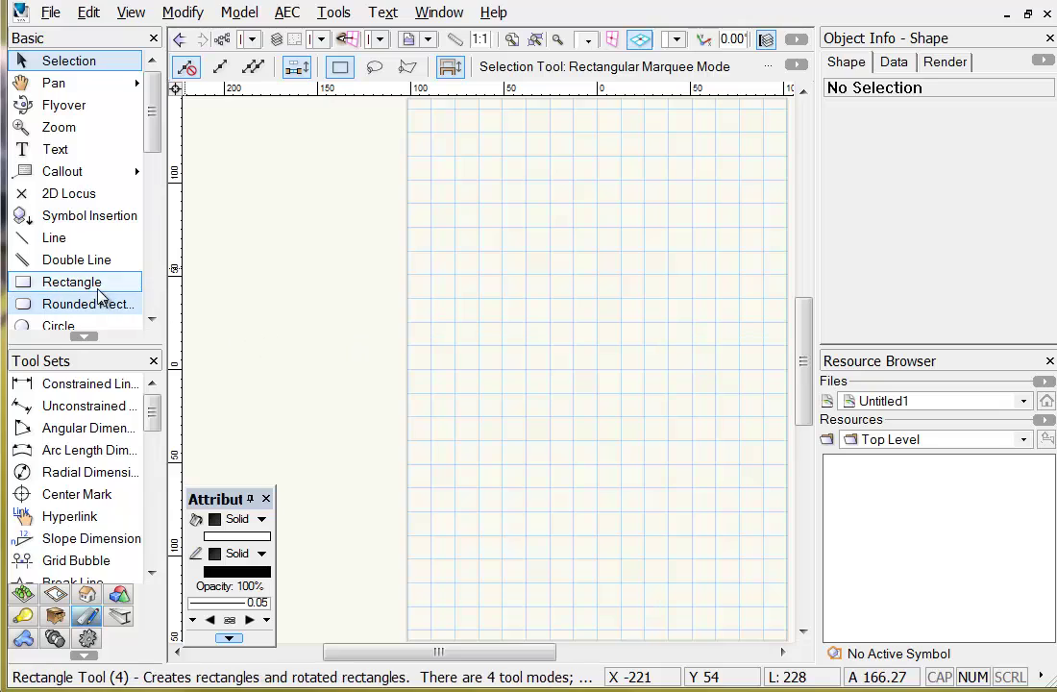
# Draw three separate rectangles about 28 × 28, 12 × 59 and 60 × 17 mm, descending diagonally across the page, and select all three
pyautogui.click(69, 281)
pyautogui.click(437, 159)
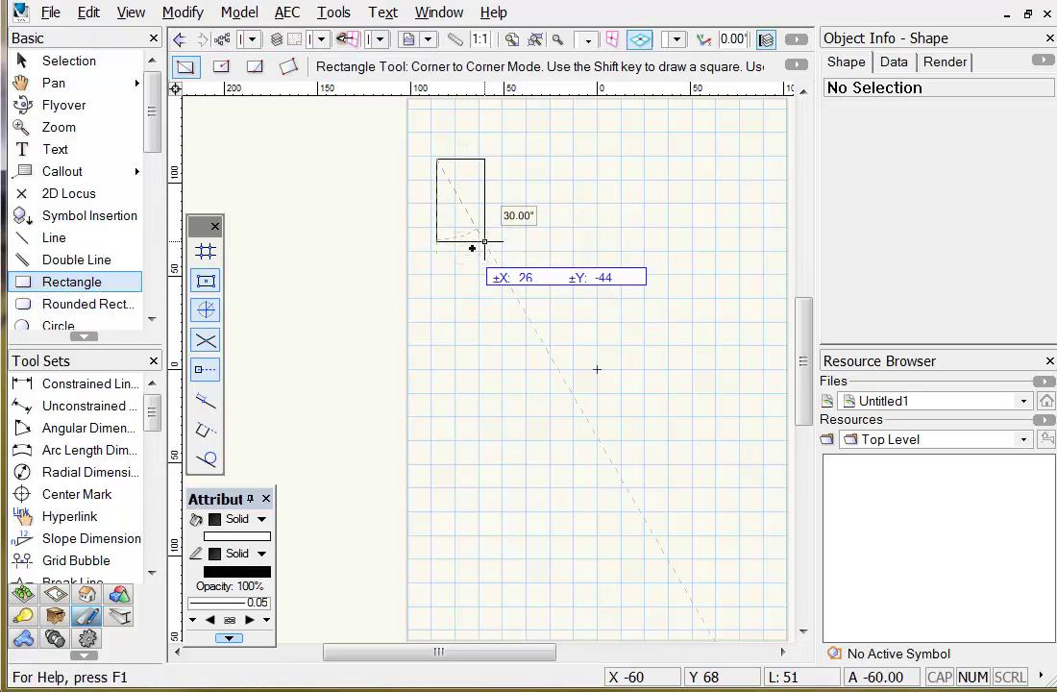
pyautogui.click(489, 212)
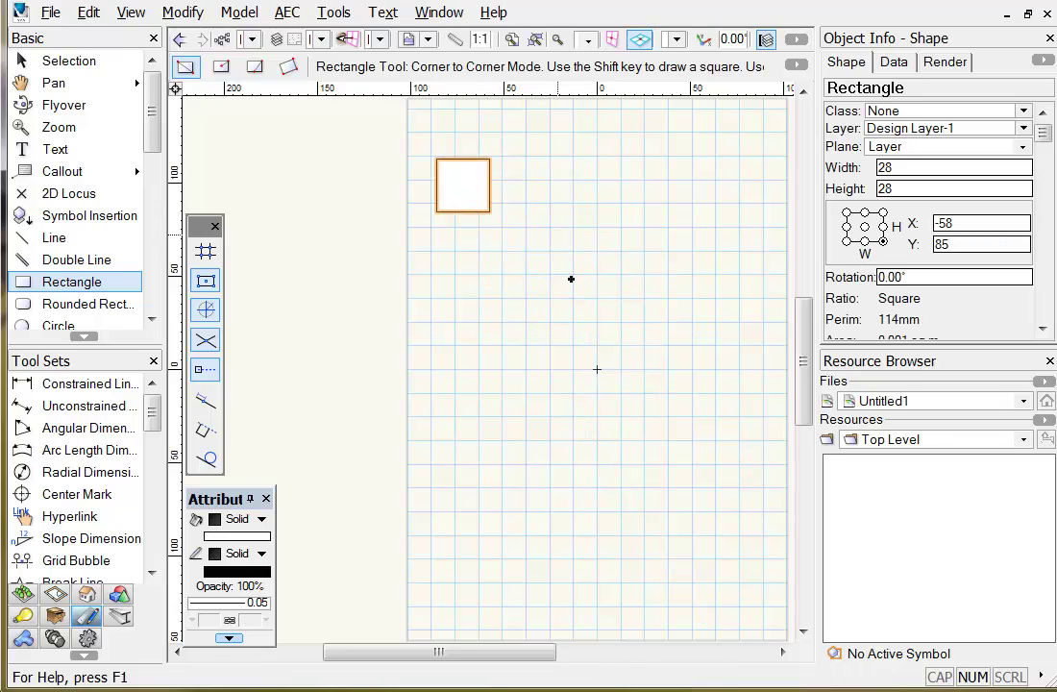
pyautogui.click(574, 258)
pyautogui.click(597, 368)
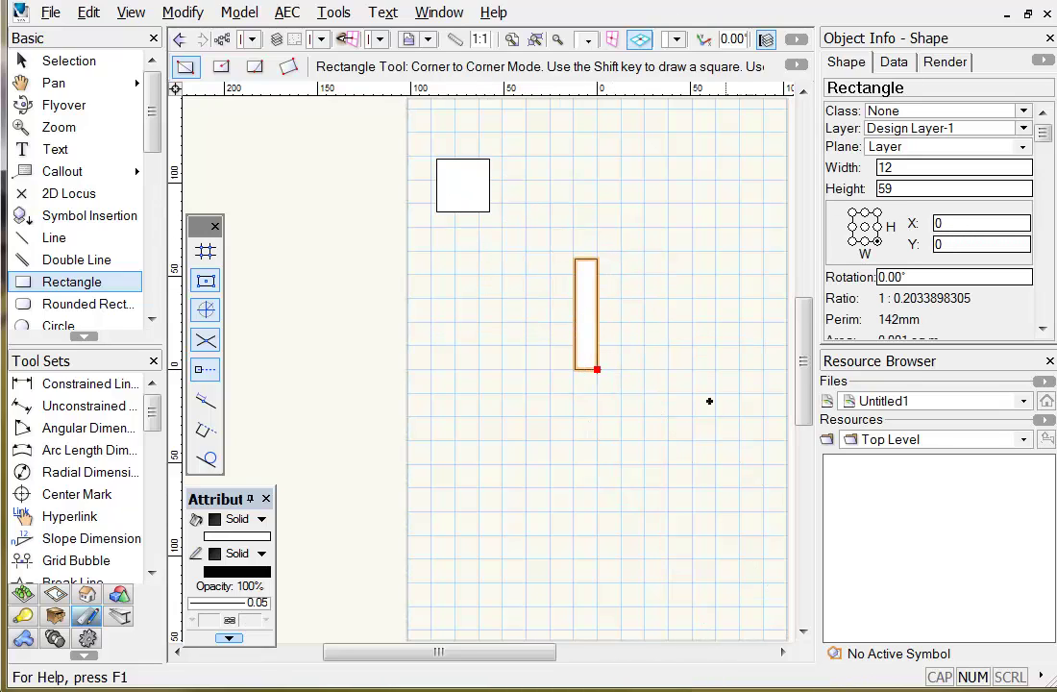
pyautogui.click(642, 391)
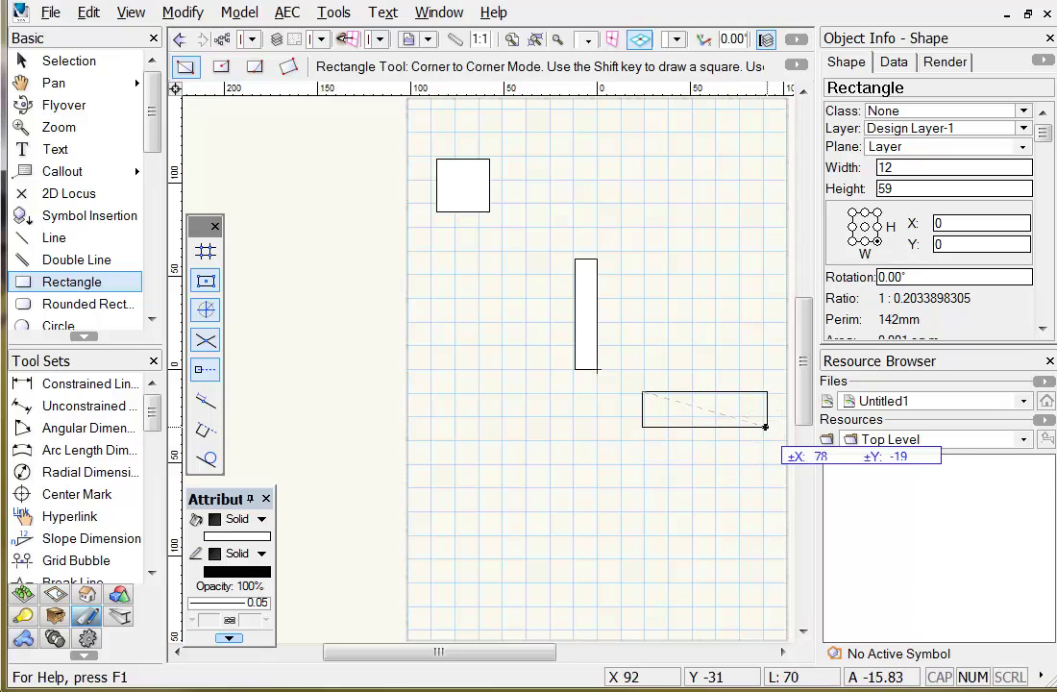
pyautogui.click(754, 422)
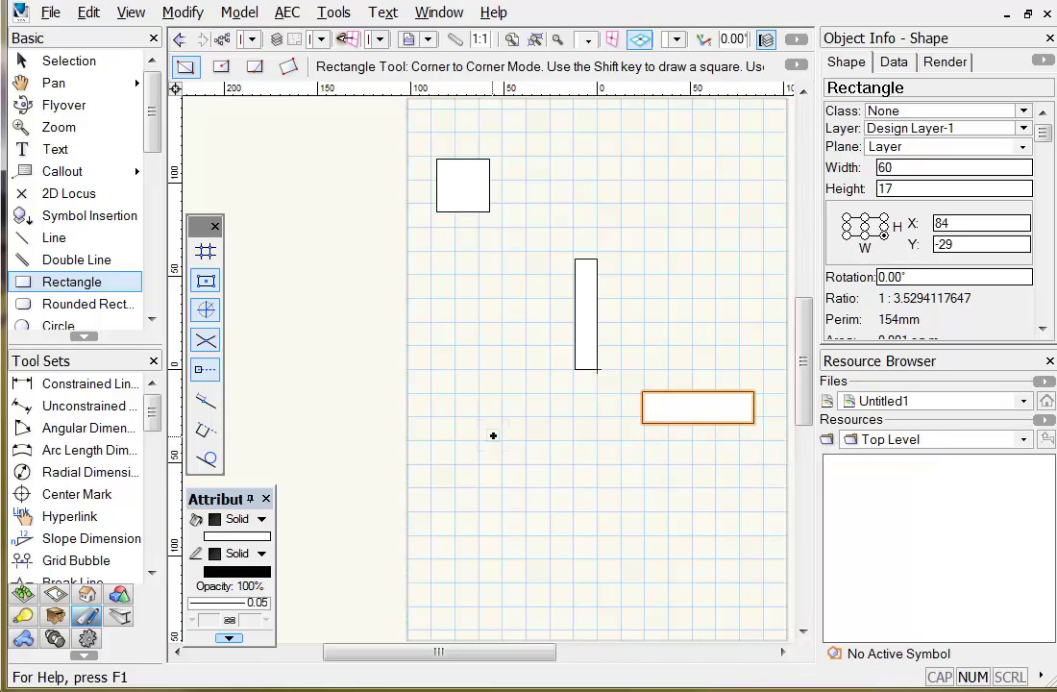
pyautogui.click(96, 61)
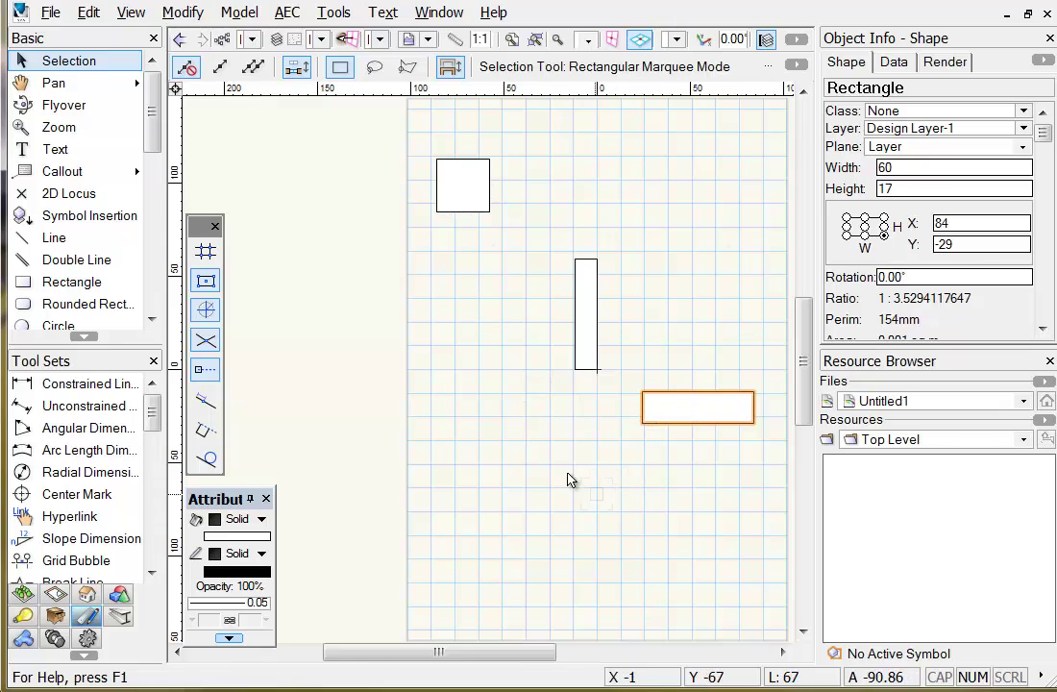
pyautogui.moveTo(415, 143); pyautogui.dragTo(762, 470)
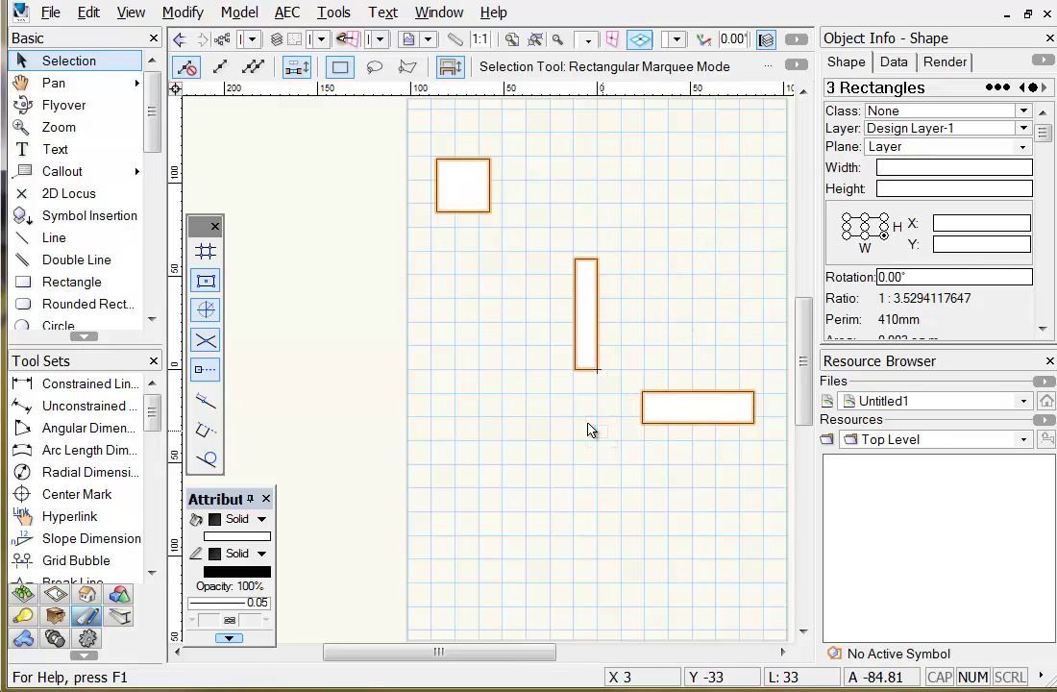
# Align the three selected rectangles by their left edges, and undo that alignment
pyautogui.click(195, 20)
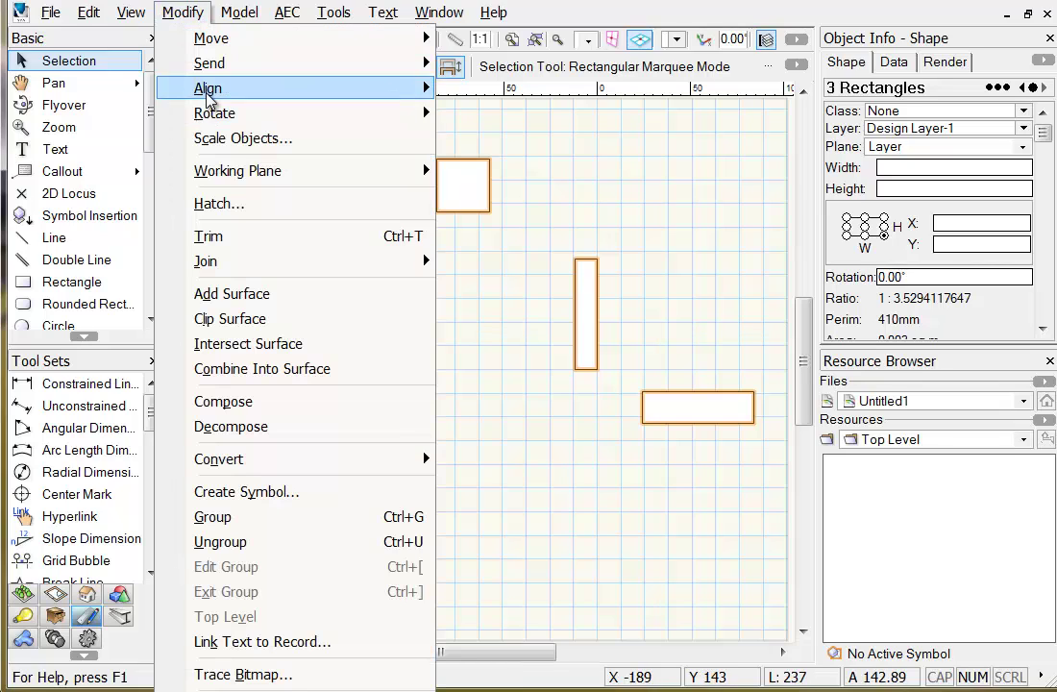
pyautogui.moveTo(210, 93)
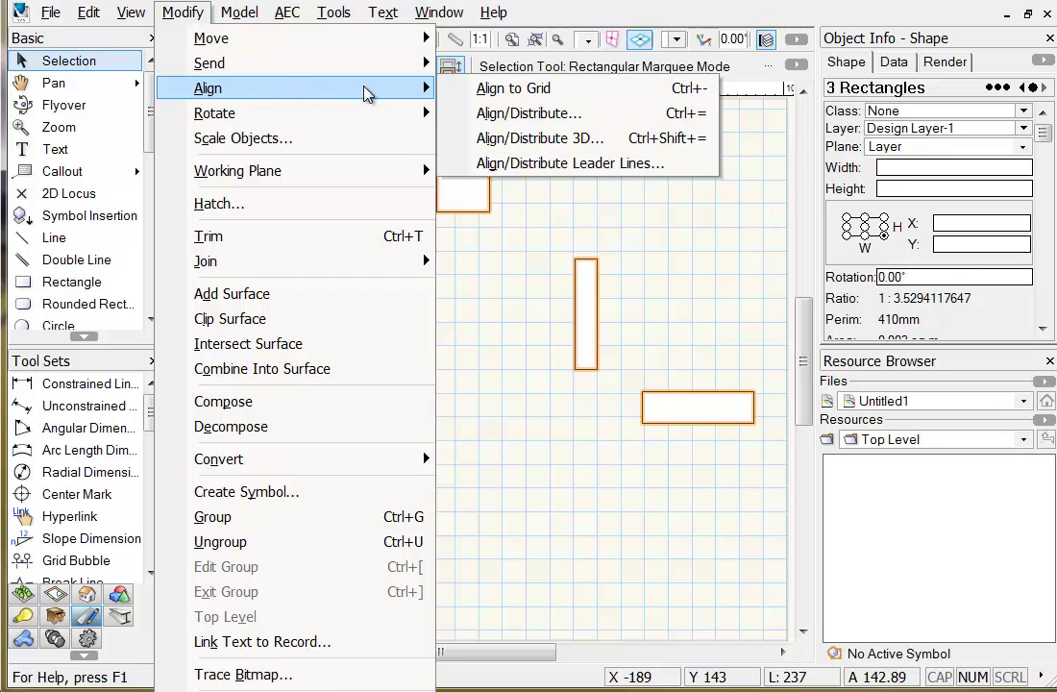
pyautogui.click(600, 113)
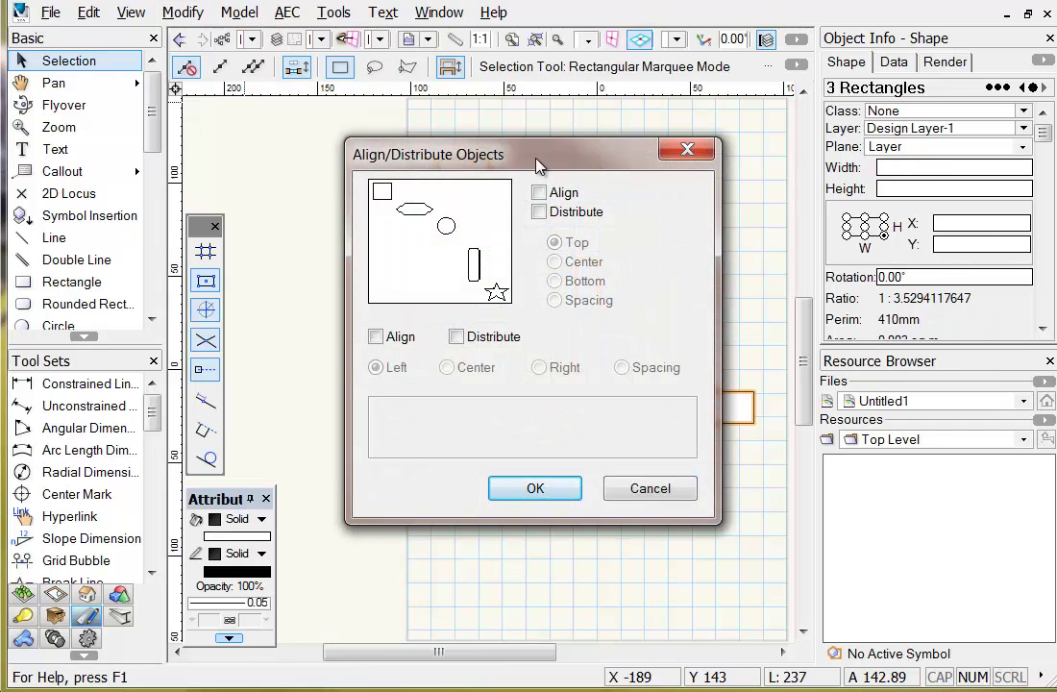
pyautogui.moveTo(539, 151); pyautogui.dragTo(426, 146)
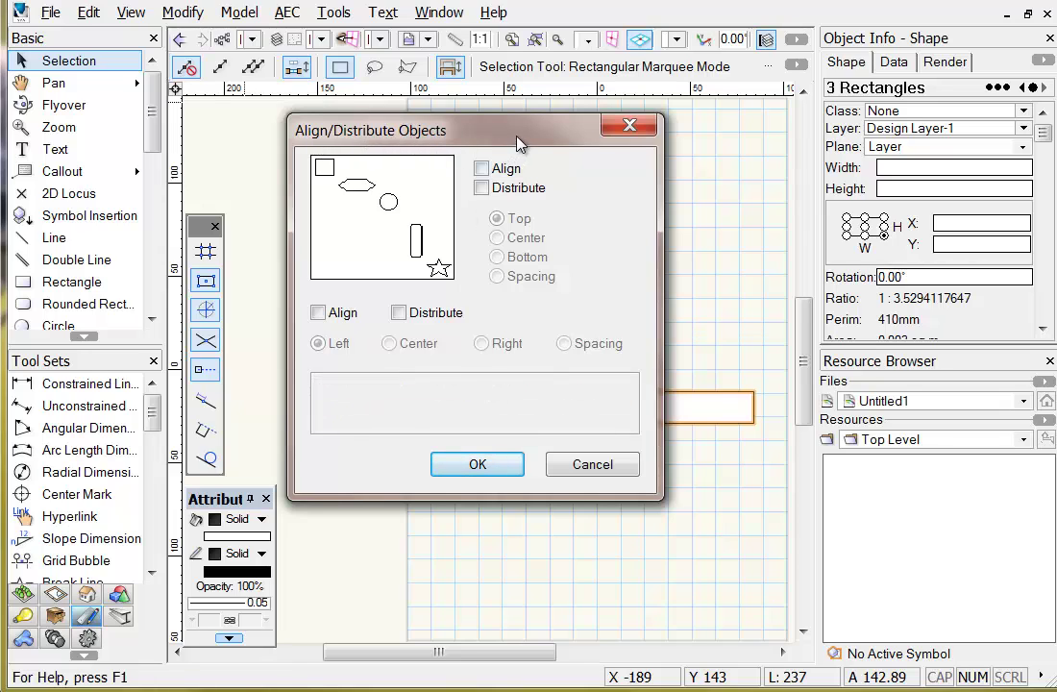
pyautogui.moveTo(517, 142); pyautogui.dragTo(256, 65)
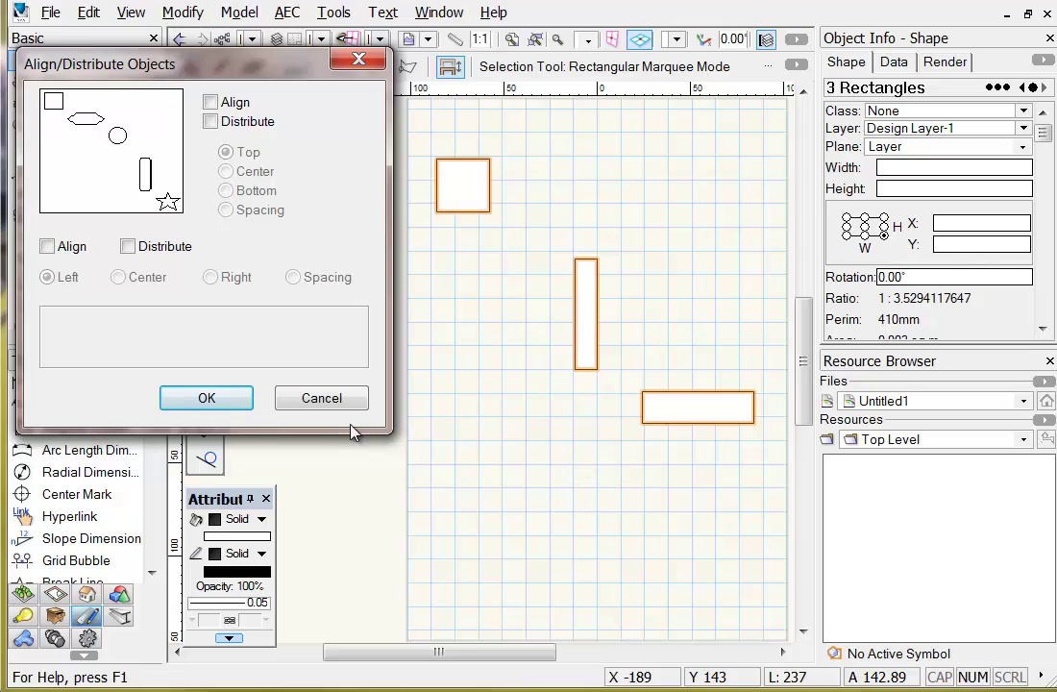
pyautogui.moveTo(68, 278)
pyautogui.click(47, 247)
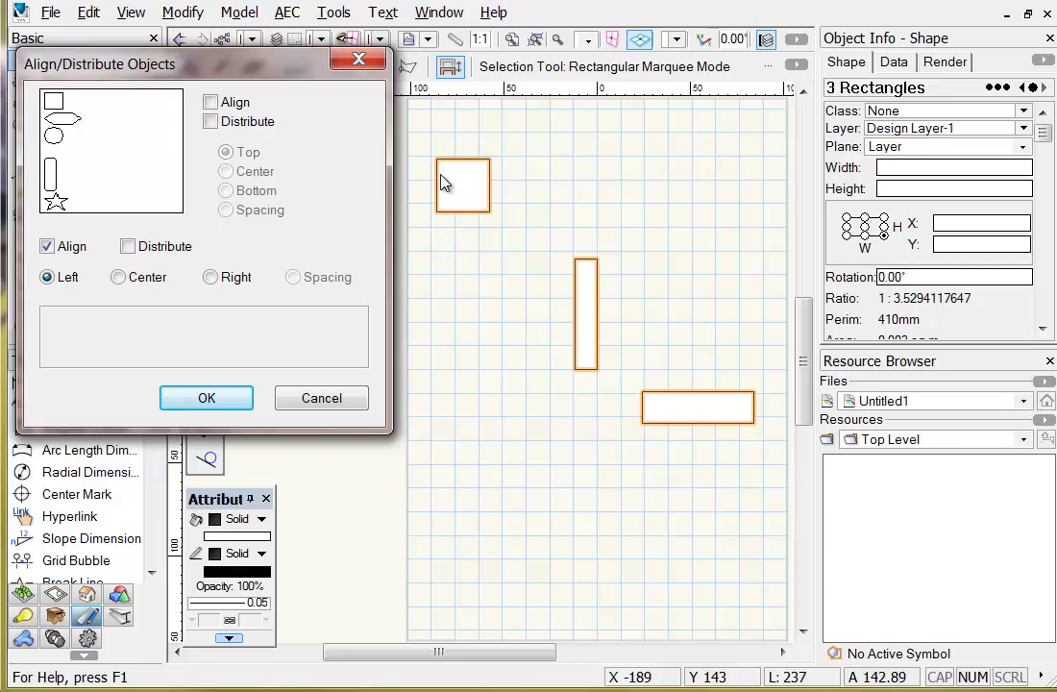
pyautogui.click(208, 399)
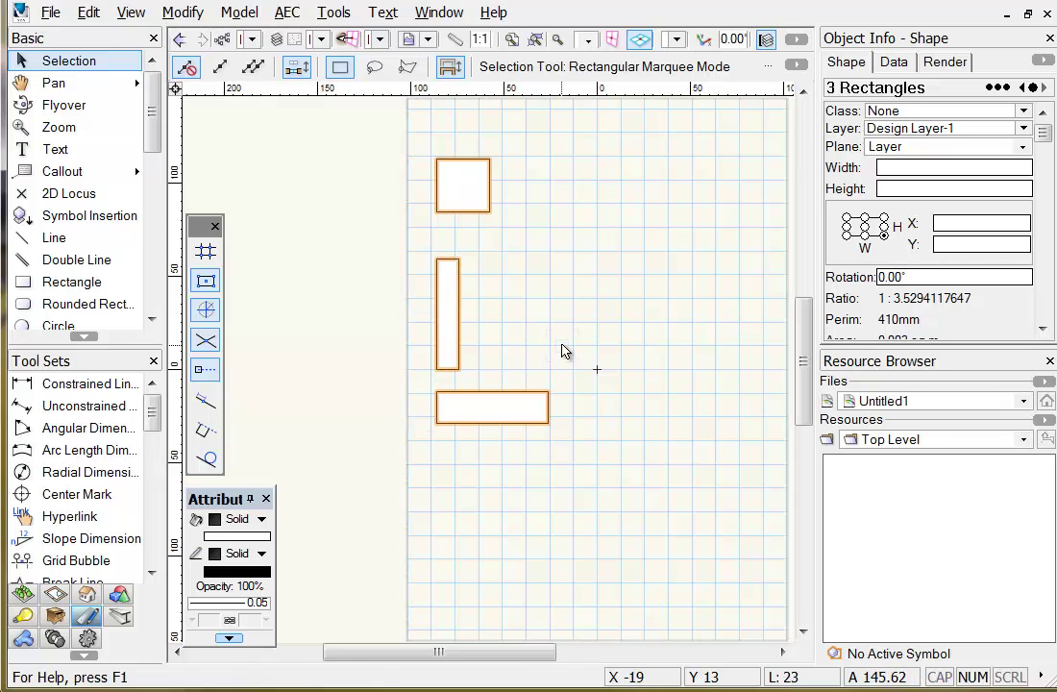
pyautogui.click(89, 13)
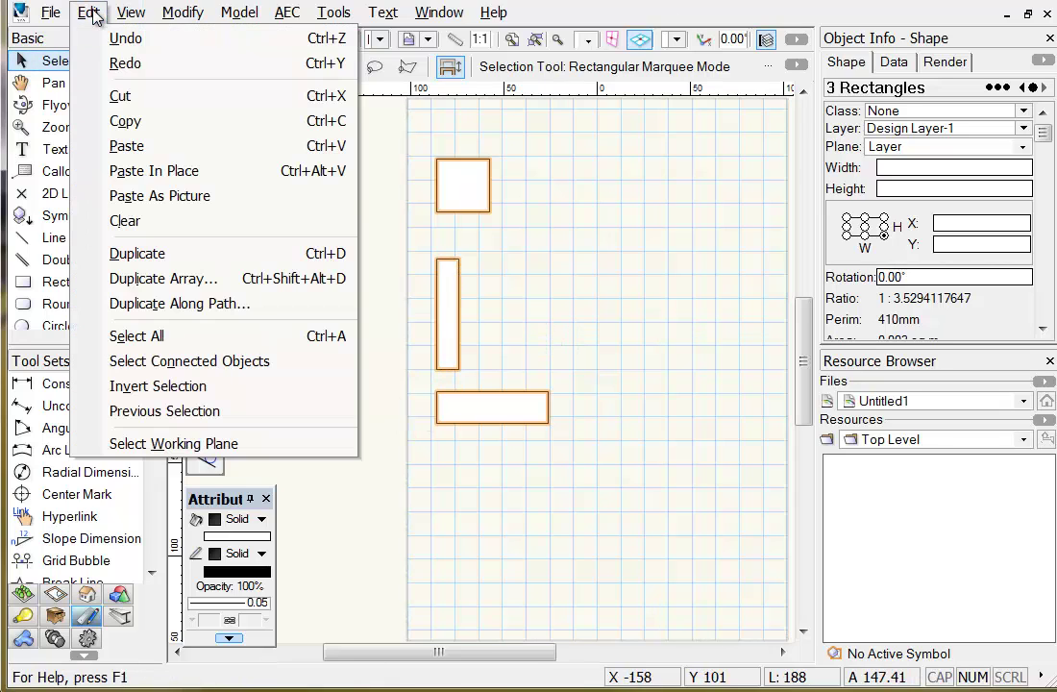
pyautogui.click(104, 40)
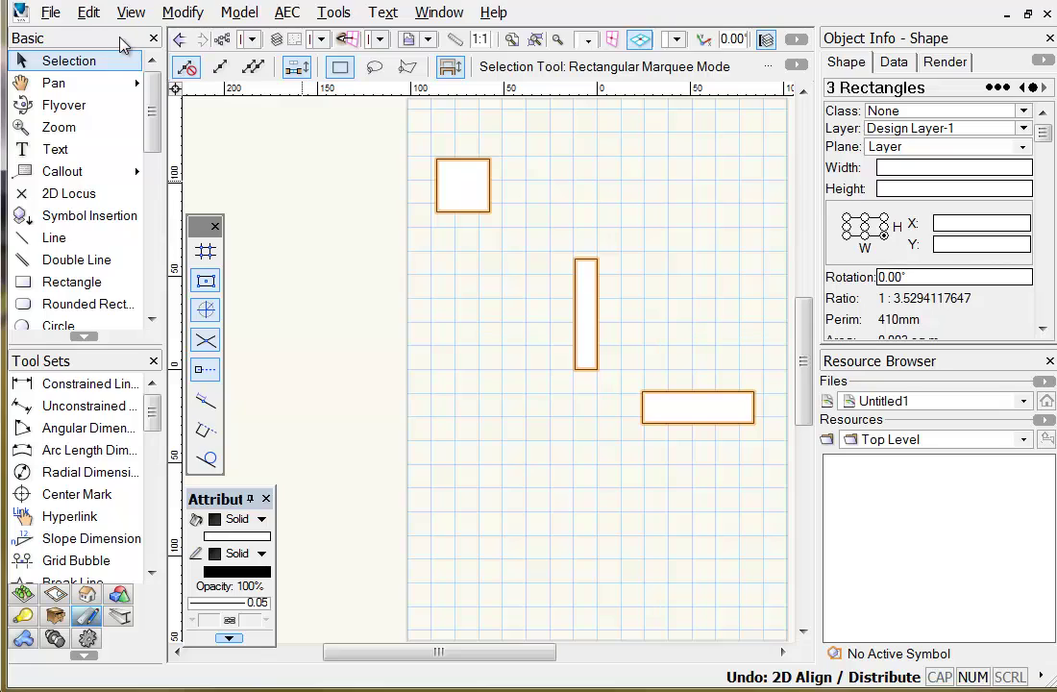
# Align the three rectangles horizontally by their right edges, and undo the right alignment
pyautogui.click(183, 13)
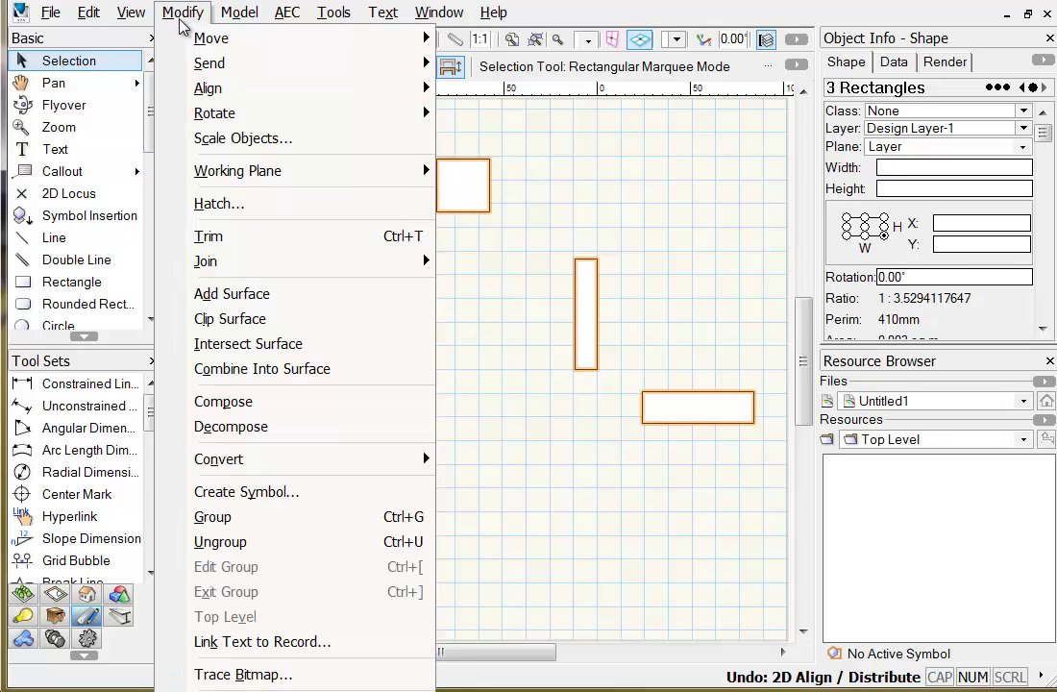
pyautogui.moveTo(188, 87)
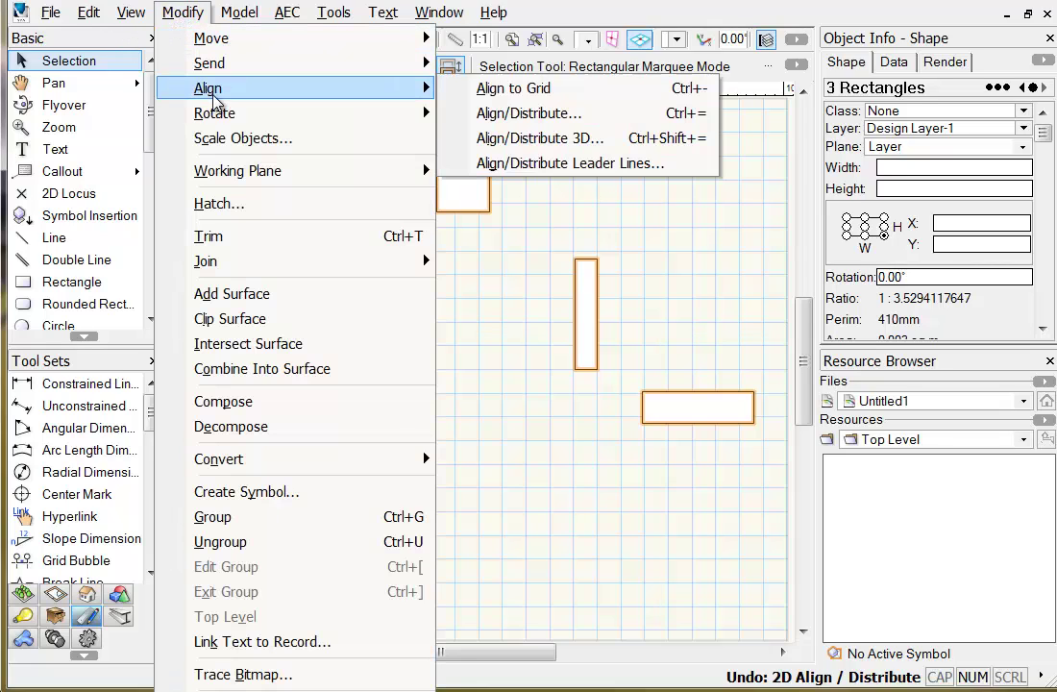
pyautogui.click(524, 113)
pyautogui.moveTo(553, 167); pyautogui.dragTo(219, 83)
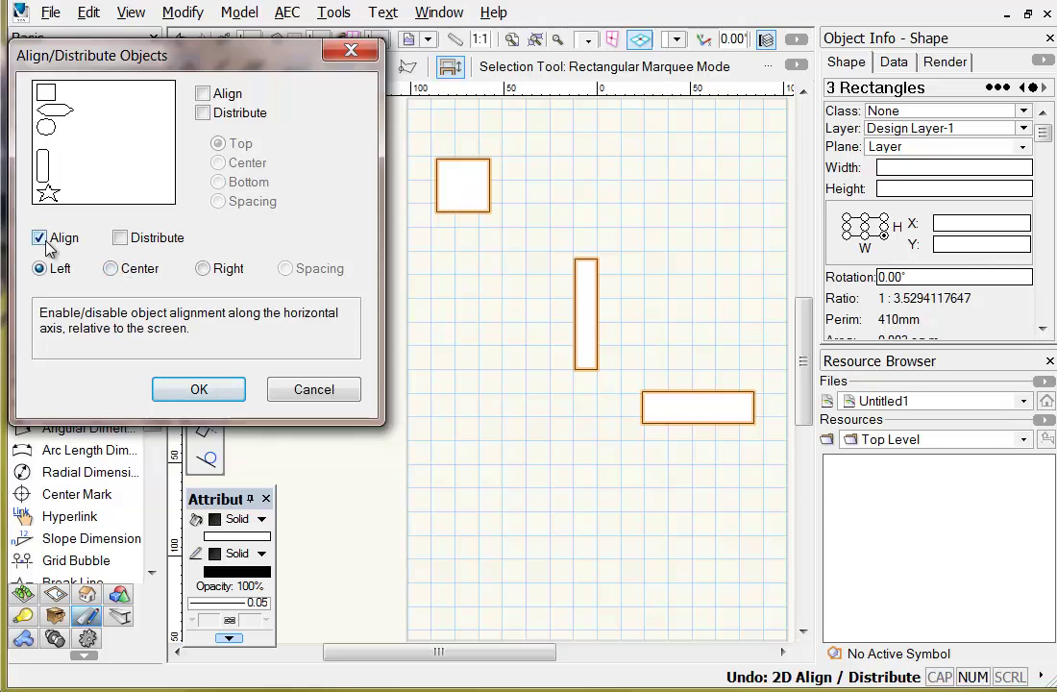
pyautogui.click(203, 269)
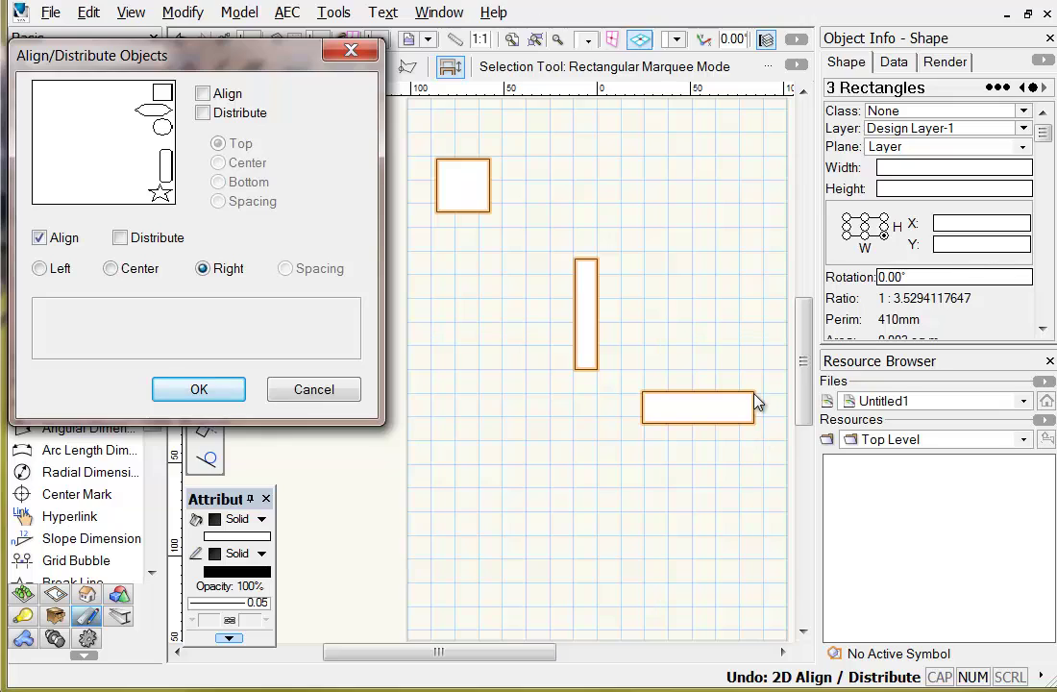
pyautogui.click(196, 391)
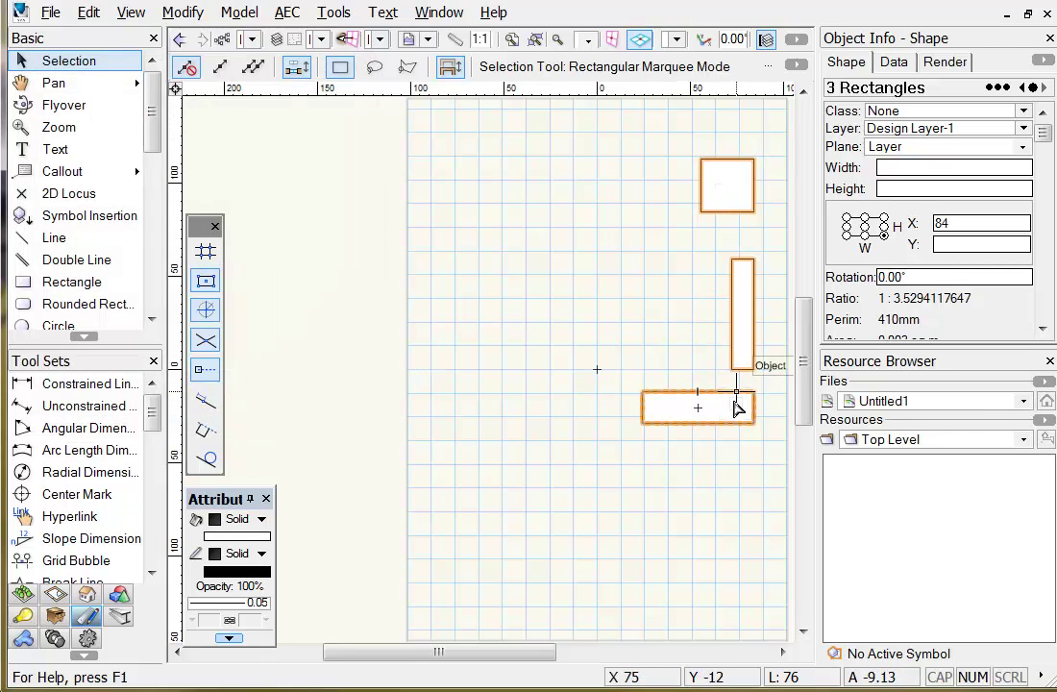
pyautogui.click(88, 12)
pyautogui.click(107, 36)
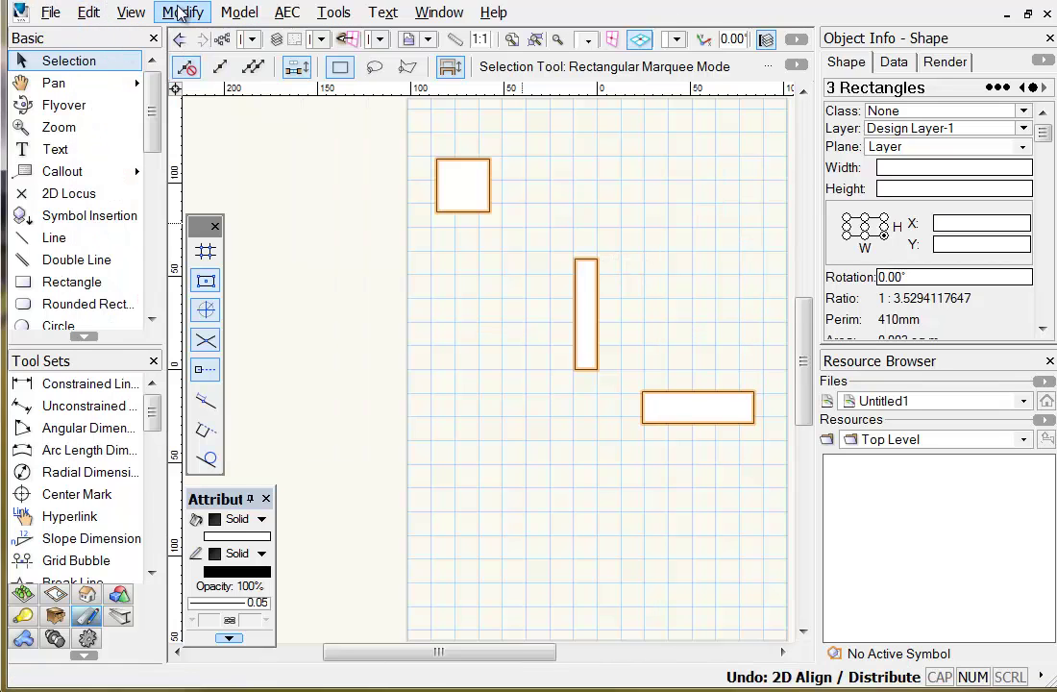
# Align the three rectangles horizontally by their centers so they stack on one vertical axis, and undo the center alignment
pyautogui.click(181, 12)
pyautogui.moveTo(188, 89)
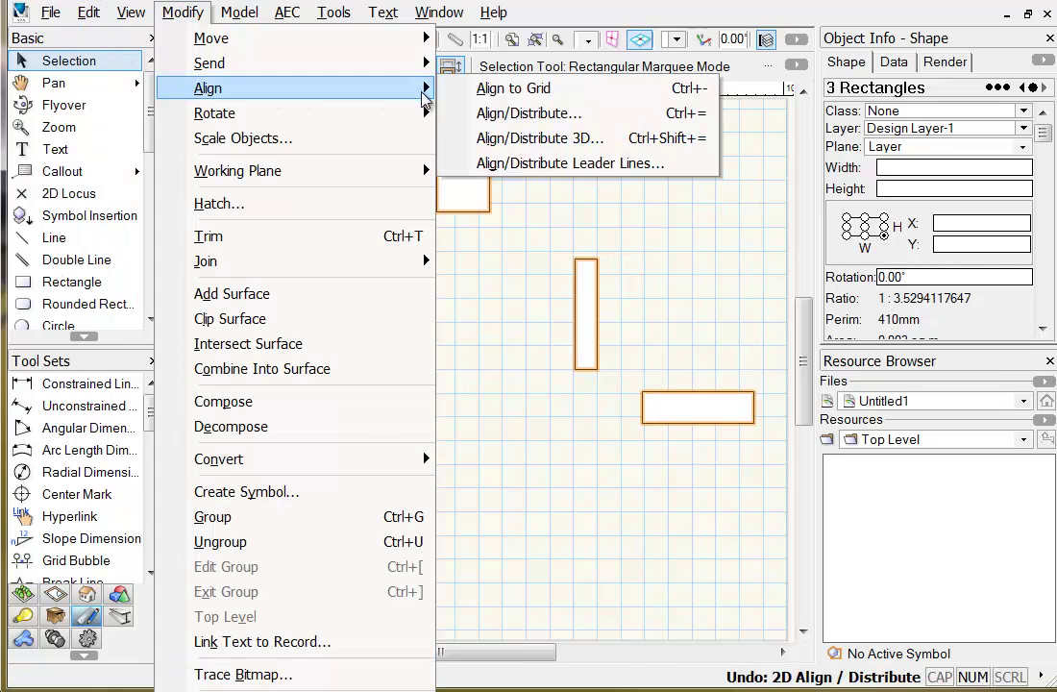
pyautogui.click(499, 112)
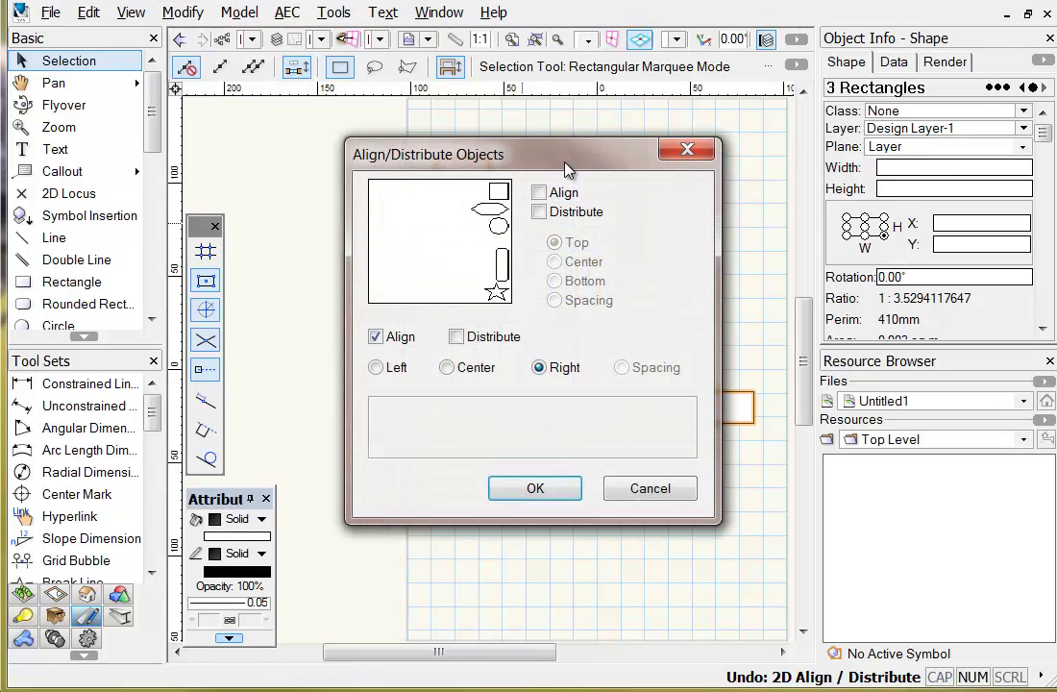
pyautogui.moveTo(567, 170); pyautogui.dragTo(228, 40)
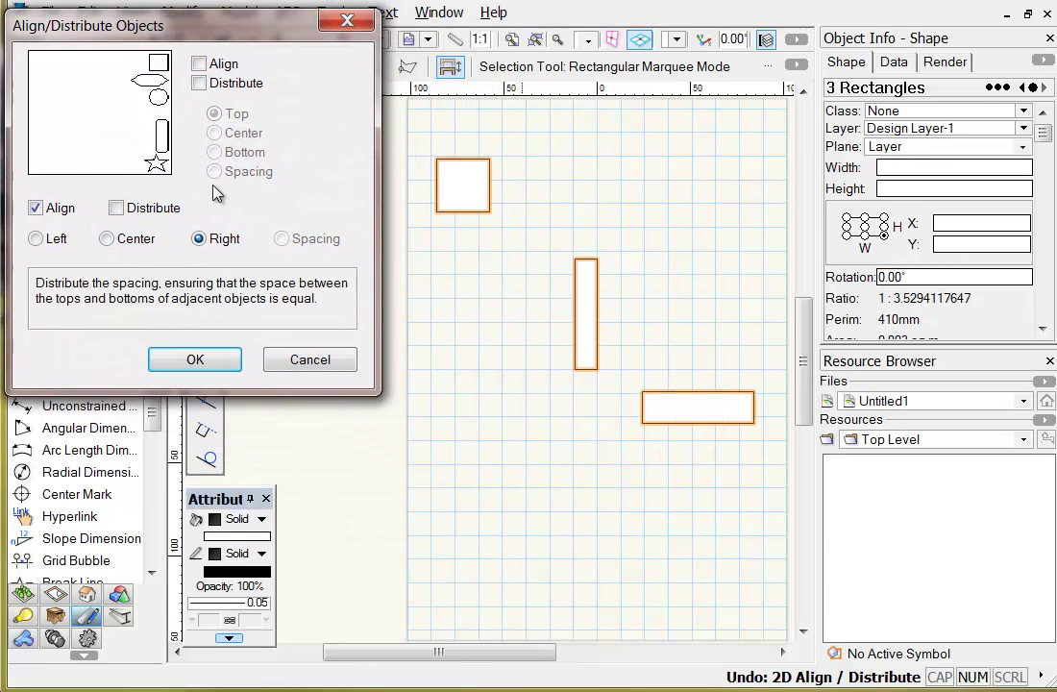
pyautogui.click(106, 238)
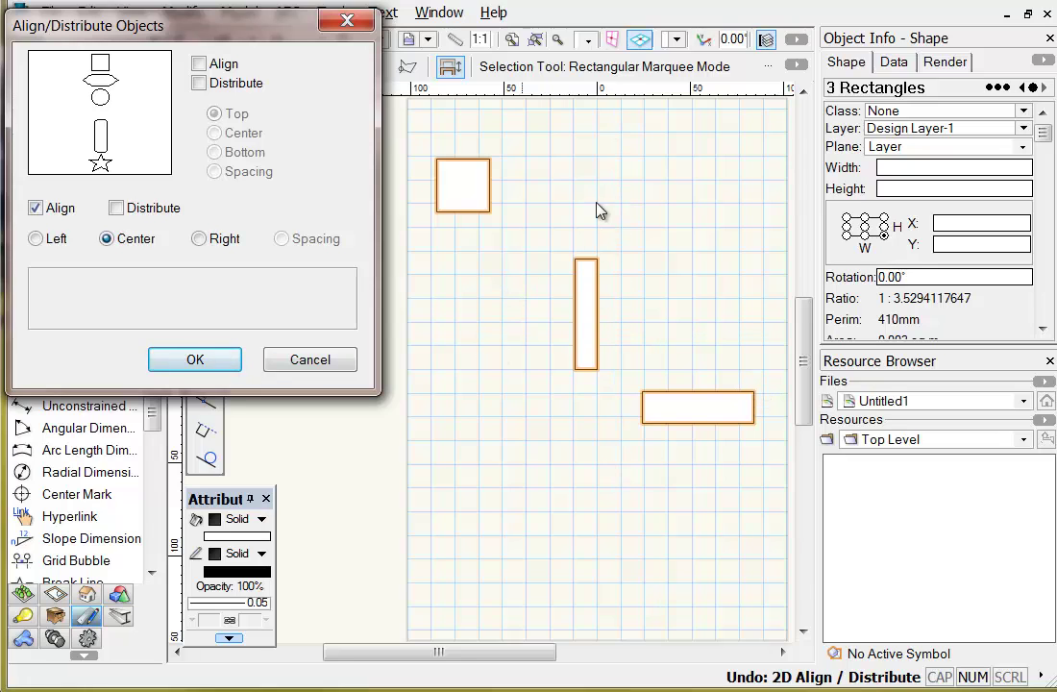
pyautogui.click(168, 361)
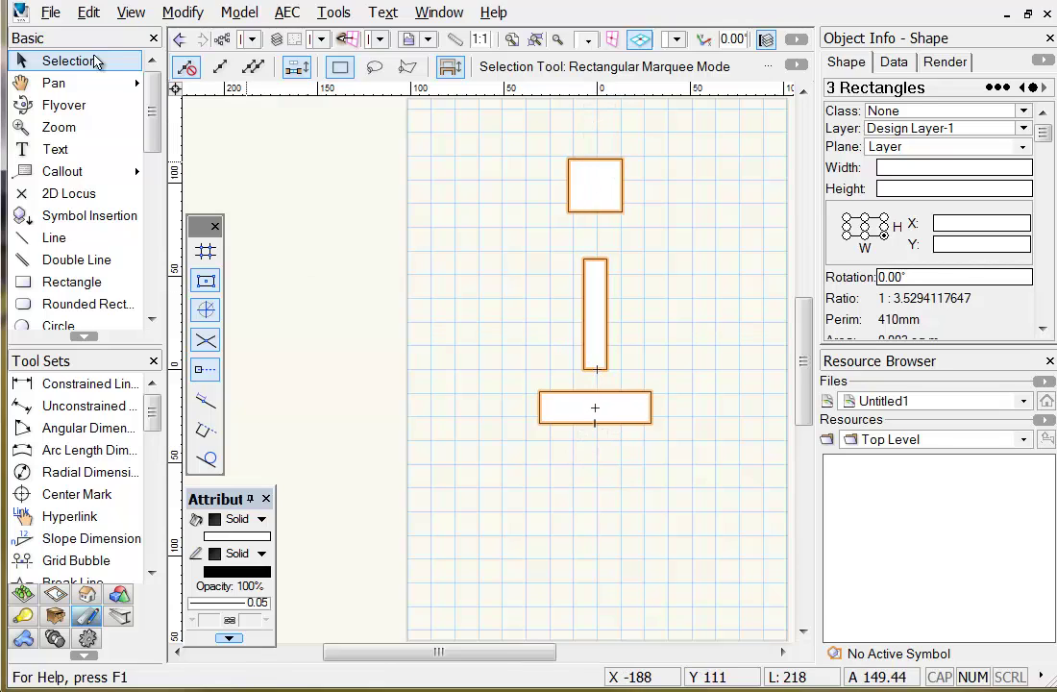
pyautogui.click(88, 13)
pyautogui.click(121, 62)
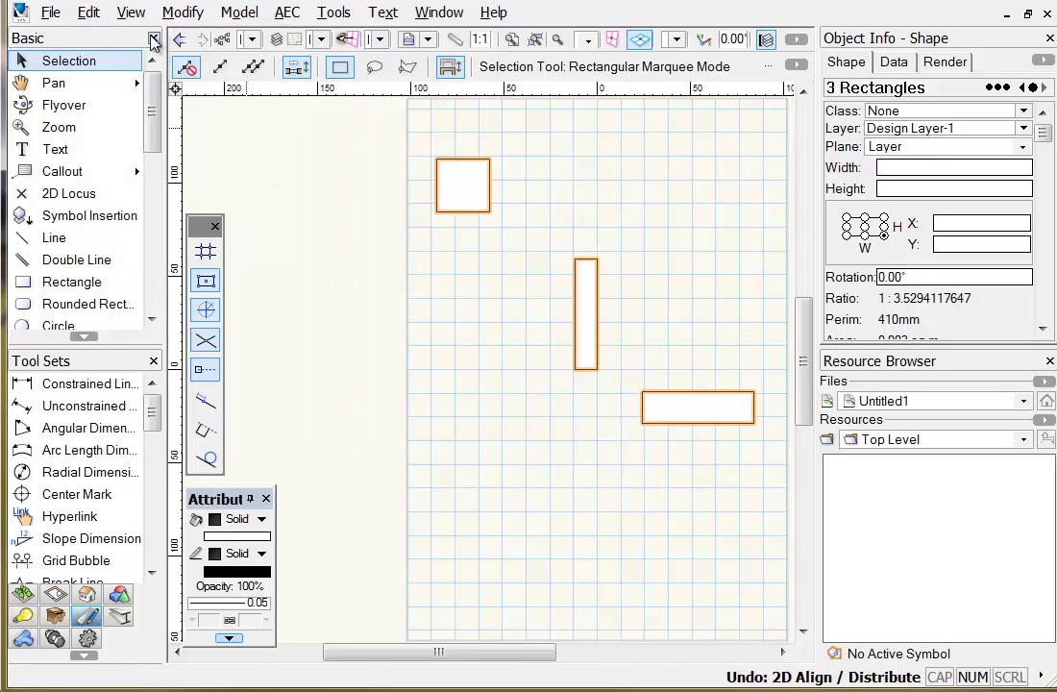
# Align the three rectangles vertically by their top edges, with horizontal alignment turned off
pyautogui.click(180, 13)
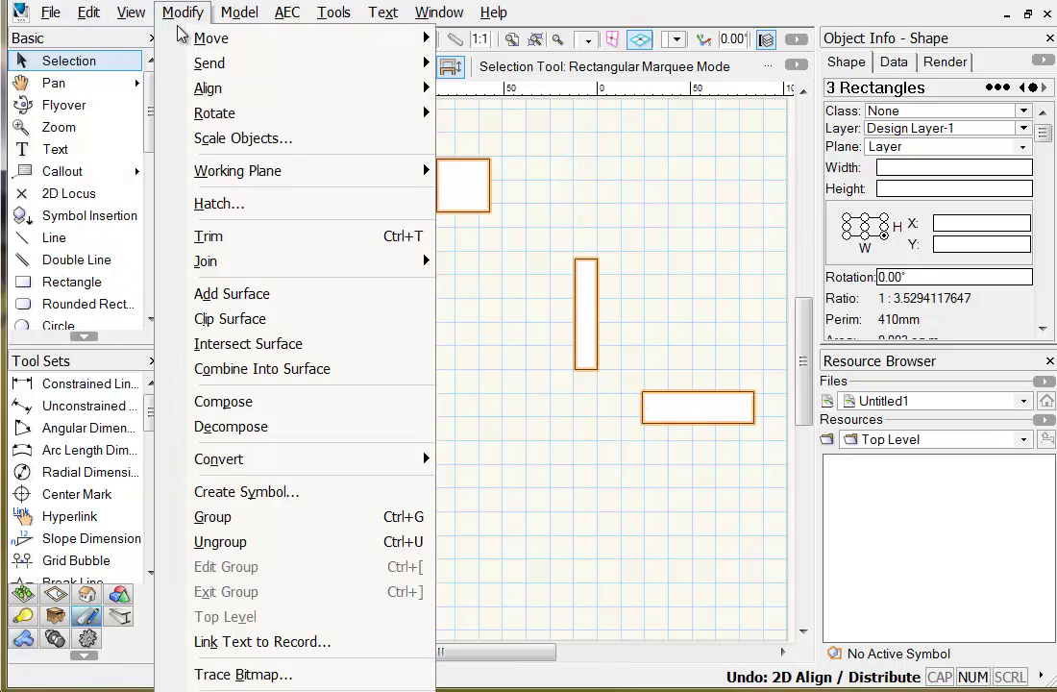
pyautogui.moveTo(204, 89)
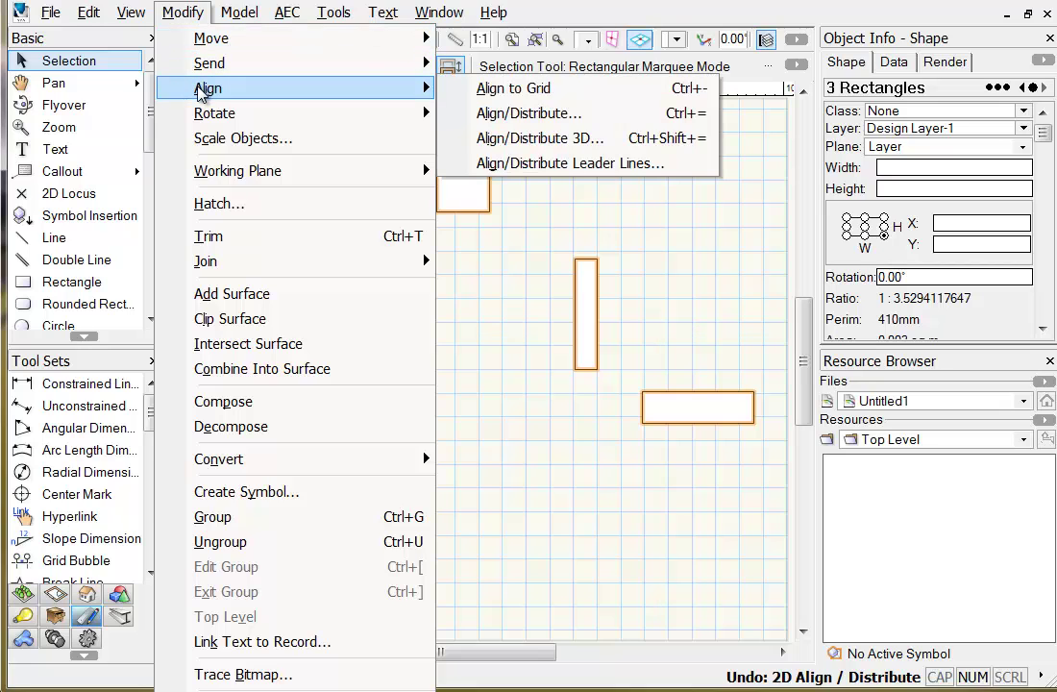
pyautogui.click(529, 113)
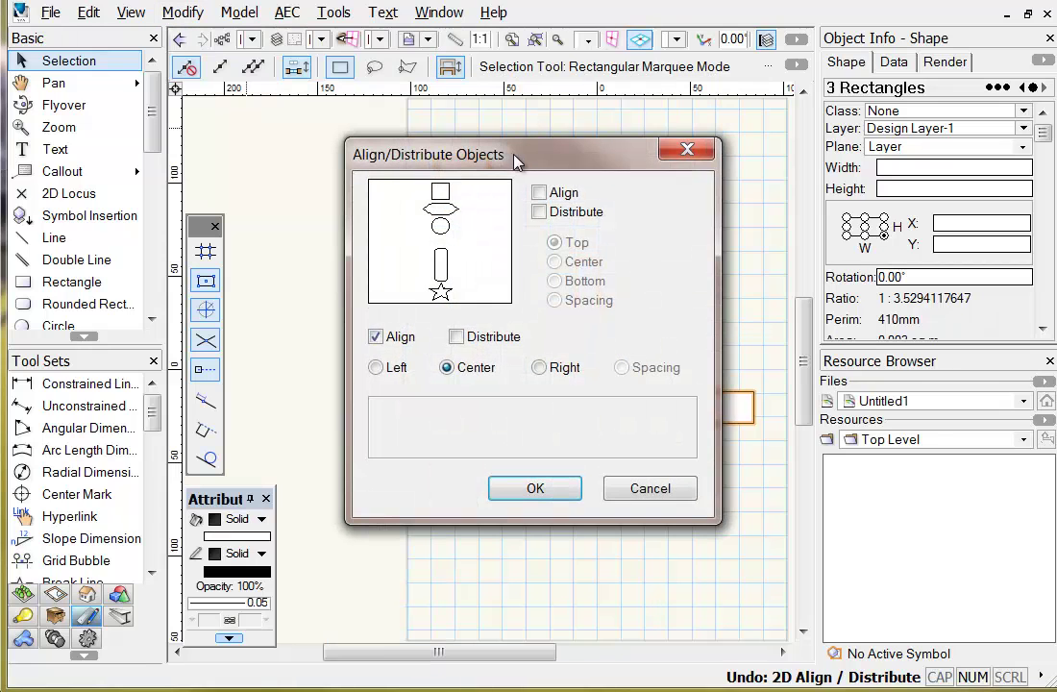
pyautogui.moveTo(455, 138); pyautogui.dragTo(167, 28)
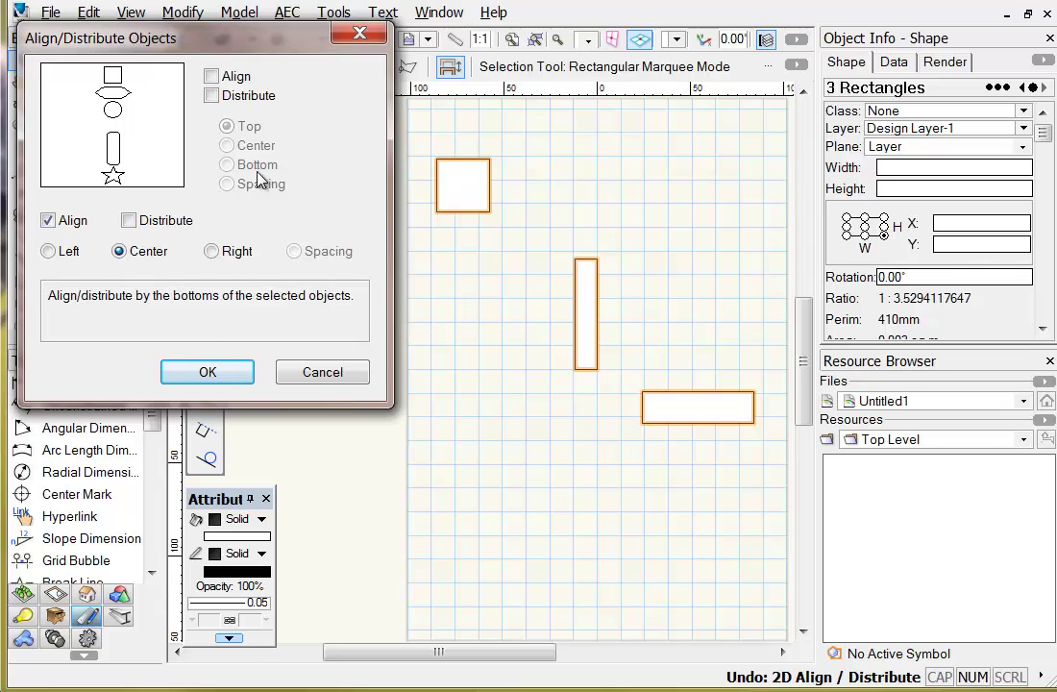
pyautogui.click(212, 77)
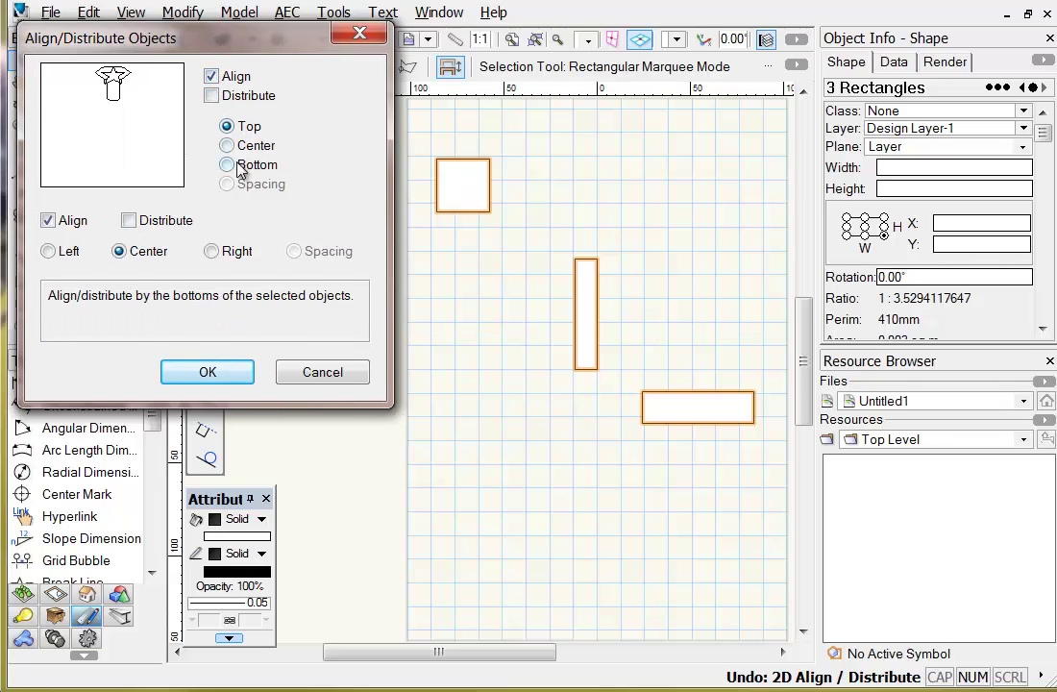
pyautogui.click(48, 221)
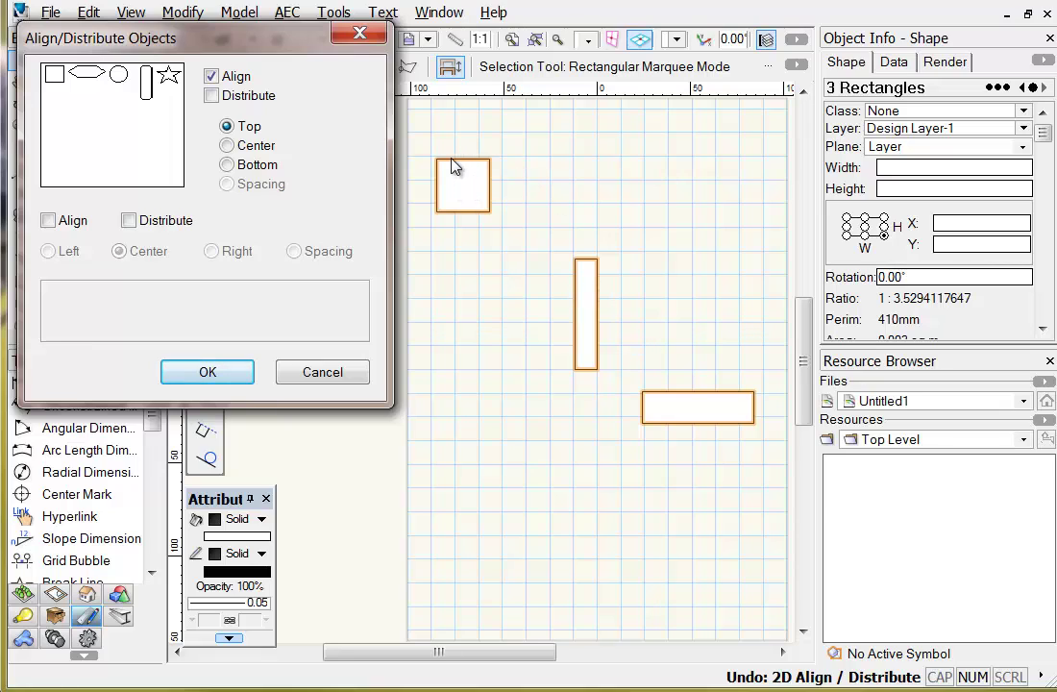
pyautogui.click(195, 375)
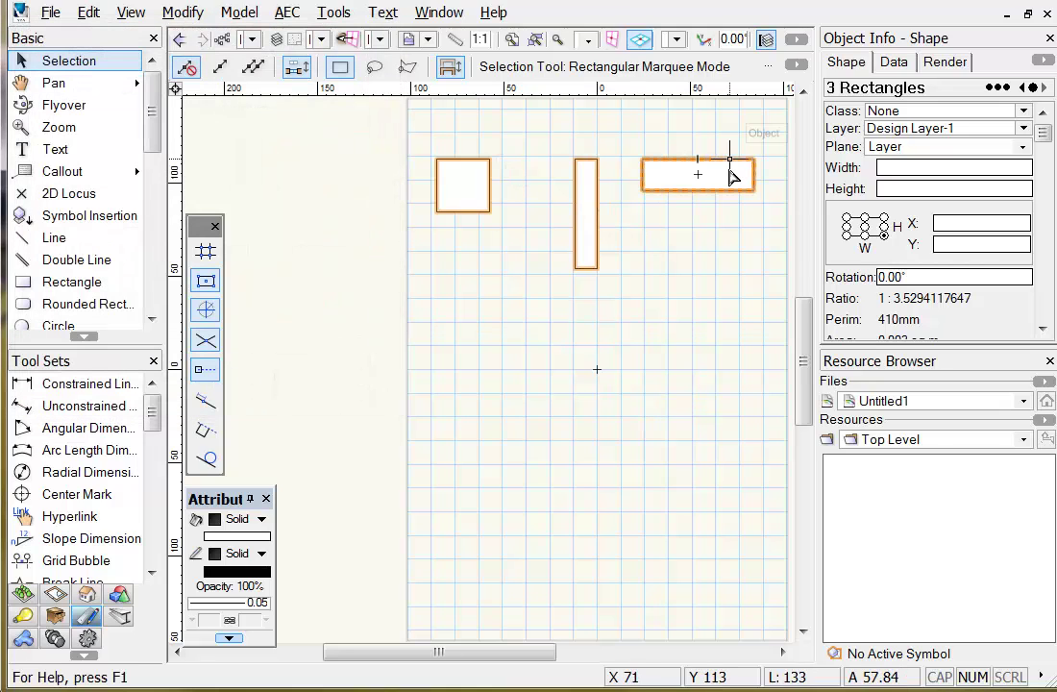
# Undo the top-edge alignment of the three rectangles
pyautogui.click(88, 13)
pyautogui.click(108, 38)
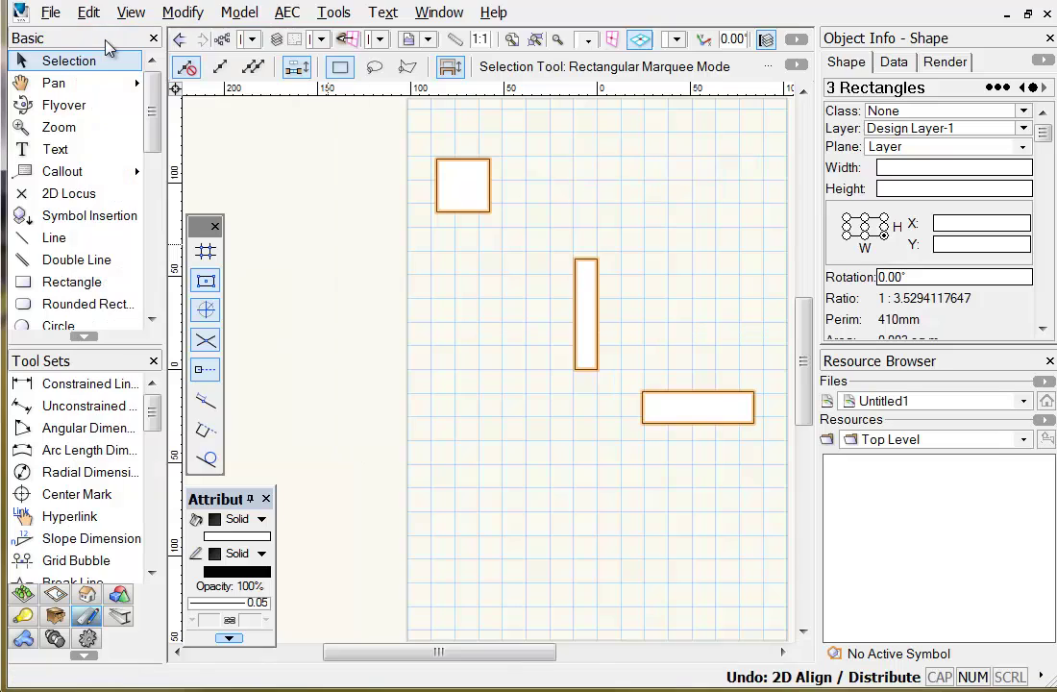
# Align the three rectangles vertically by their centers, with horizontal alignment off, and undo the center alignment
pyautogui.click(182, 12)
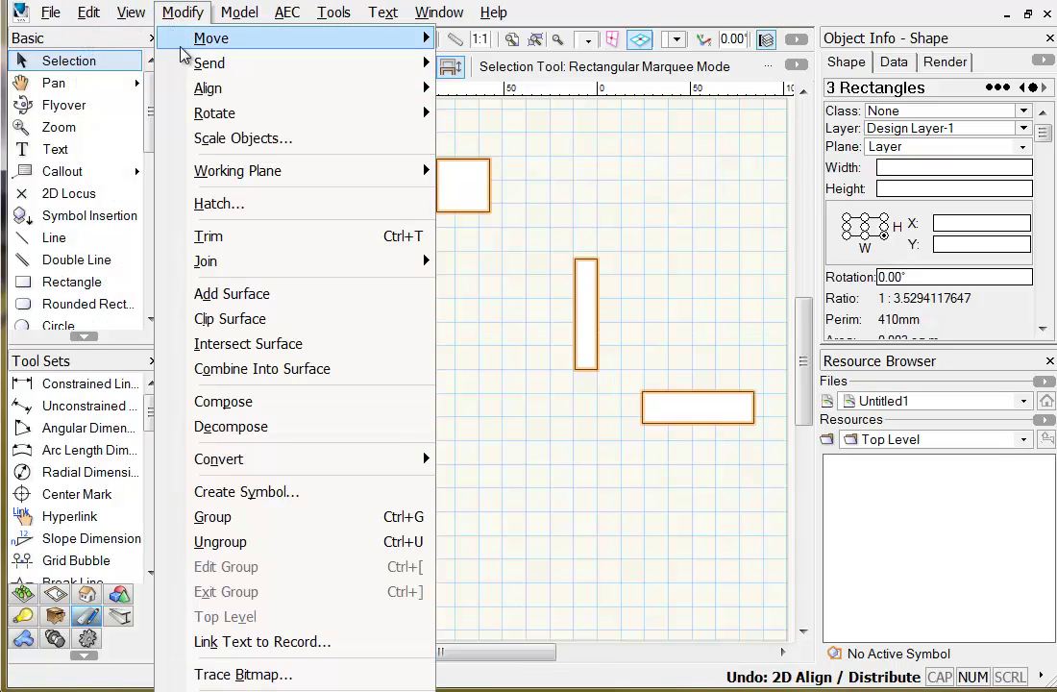
pyautogui.moveTo(181, 87)
pyautogui.click(430, 107)
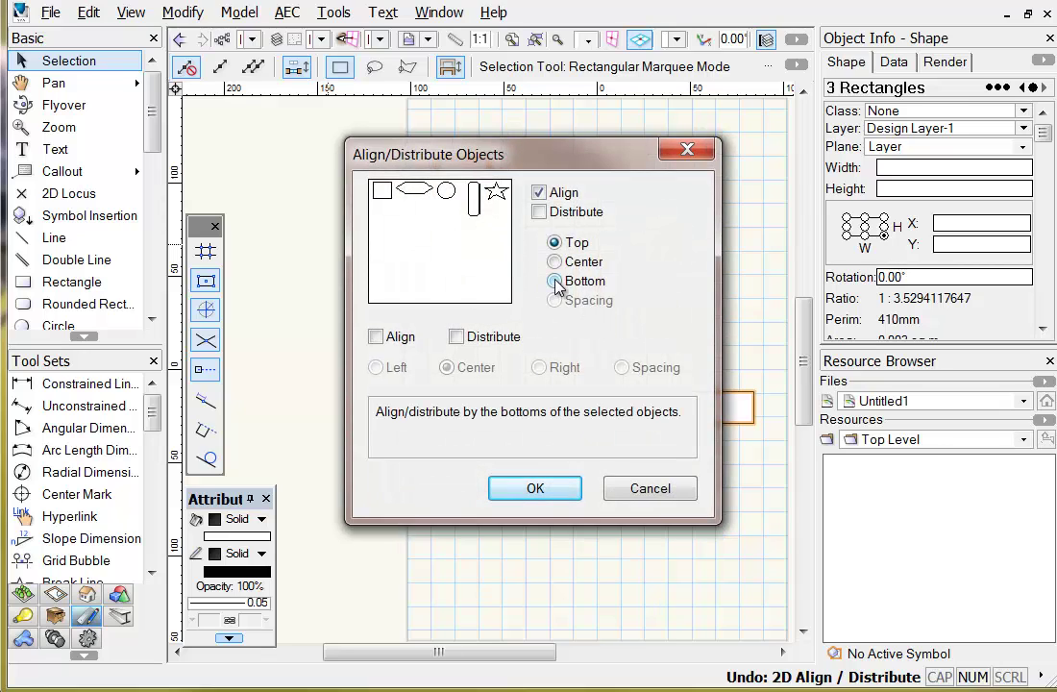
pyautogui.click(554, 280)
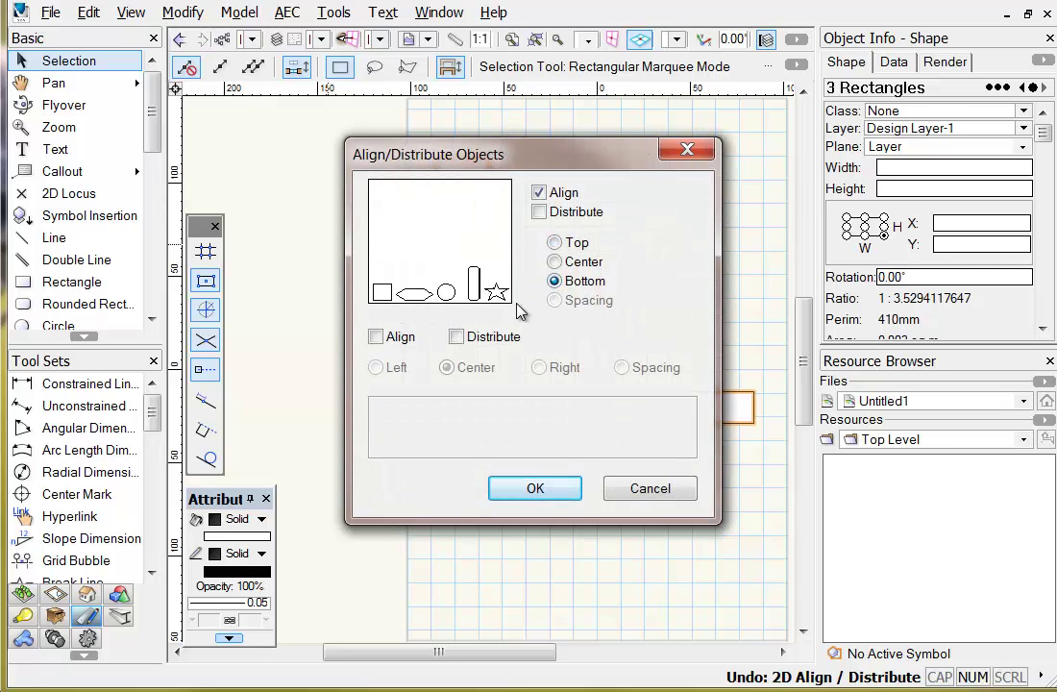
pyautogui.click(557, 262)
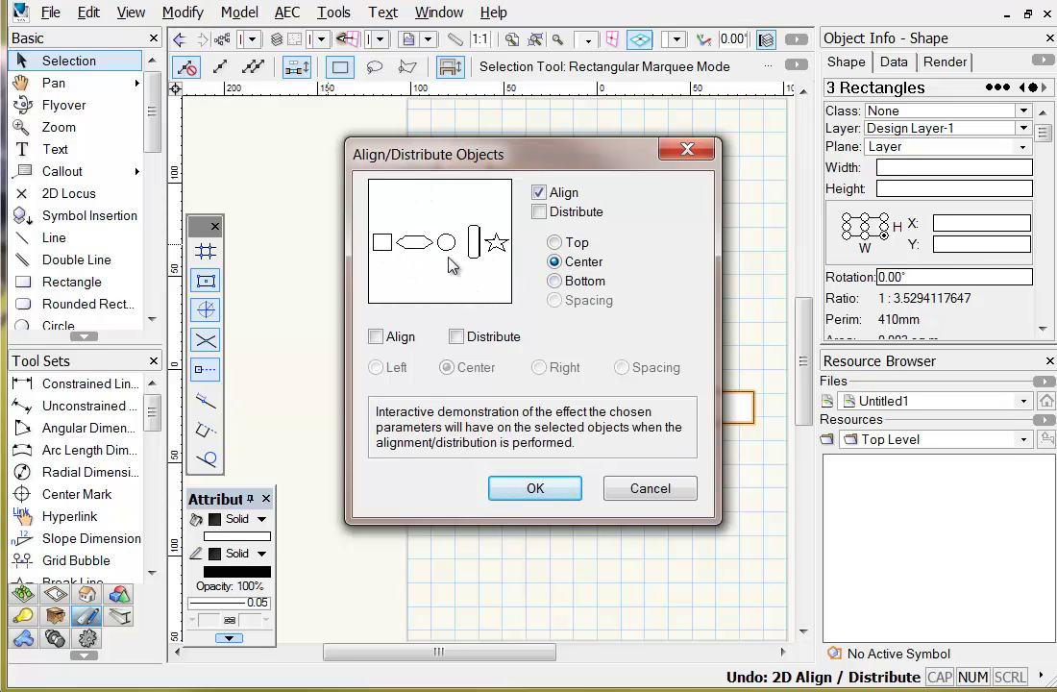
pyautogui.moveTo(567, 157); pyautogui.dragTo(266, 106)
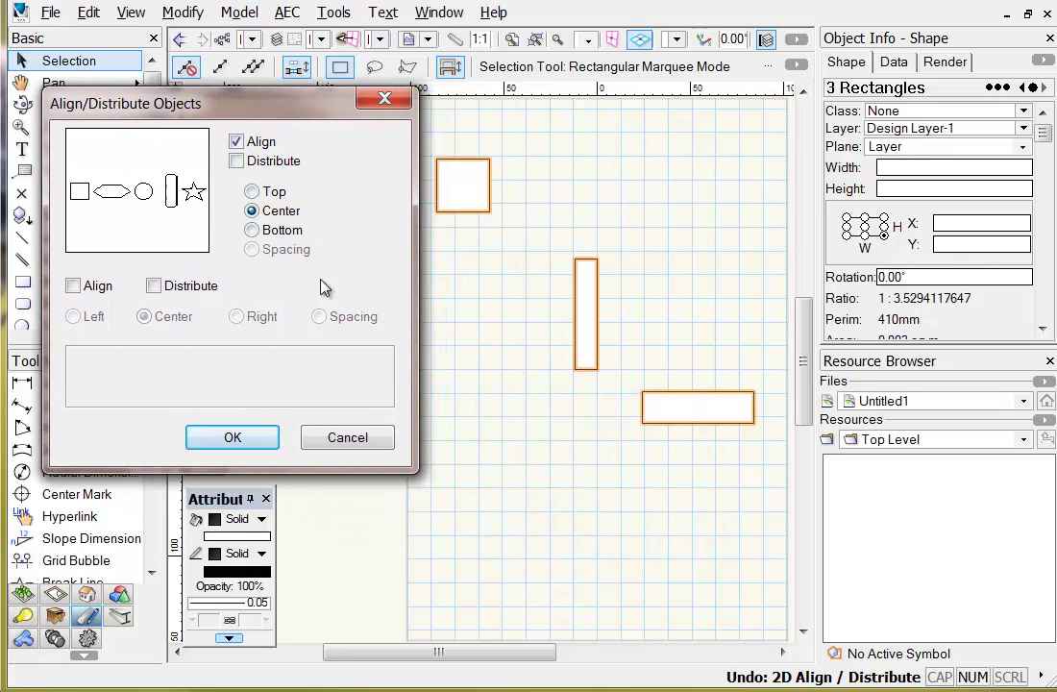
pyautogui.click(257, 440)
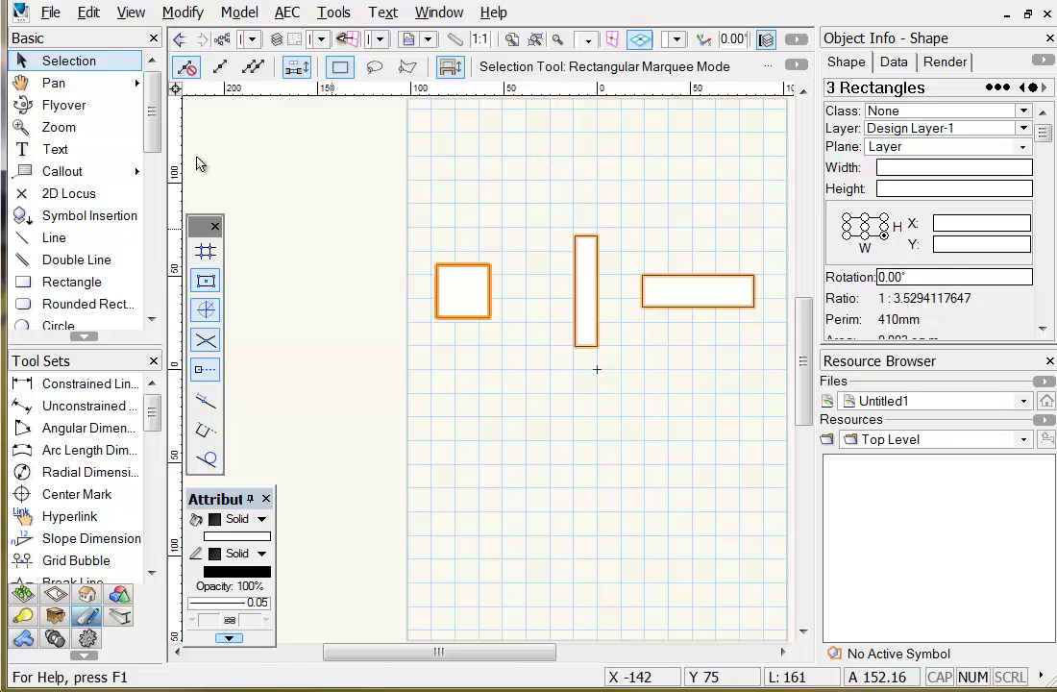
pyautogui.click(89, 12)
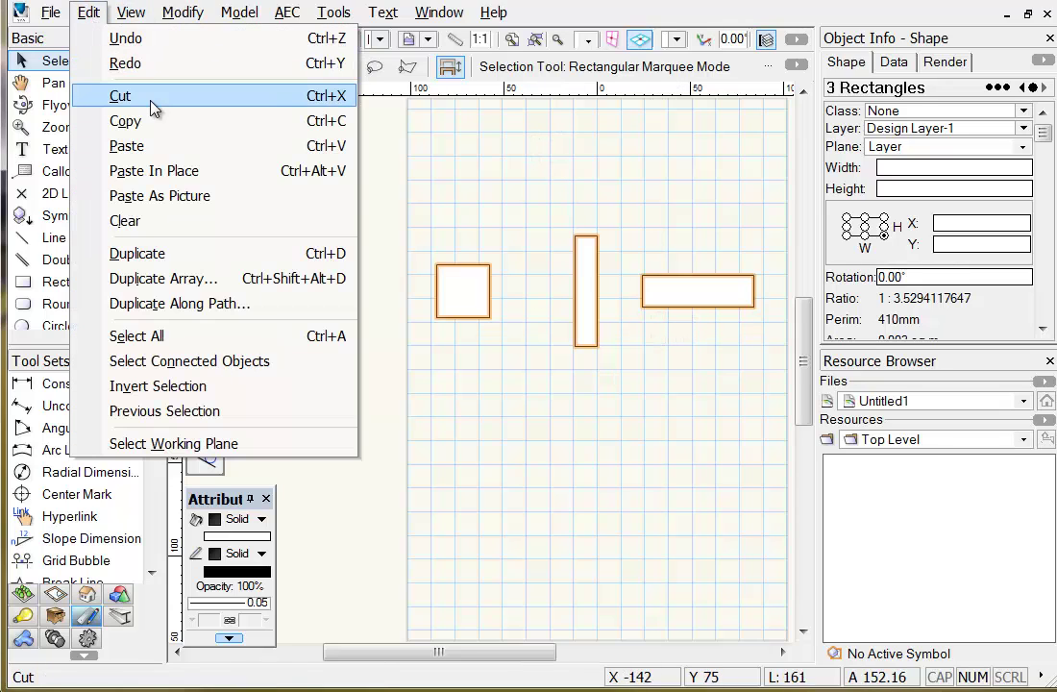
pyautogui.click(127, 37)
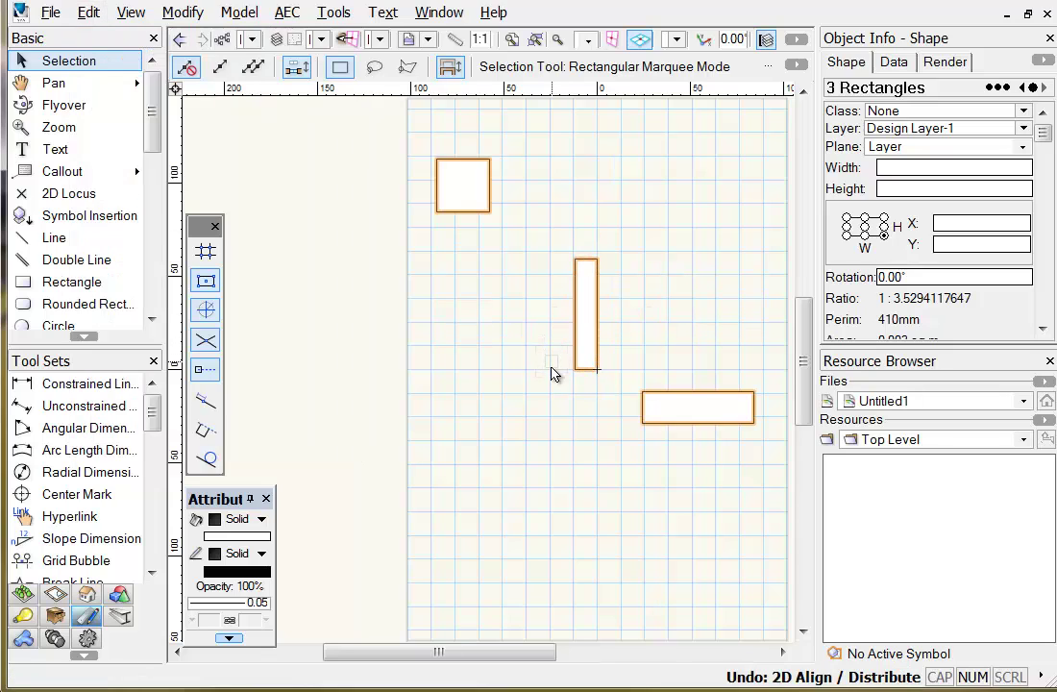
# Align the three rectangles by their centers both vertically and horizontally so they overlap concentrically, and undo that alignment
pyautogui.click(182, 12)
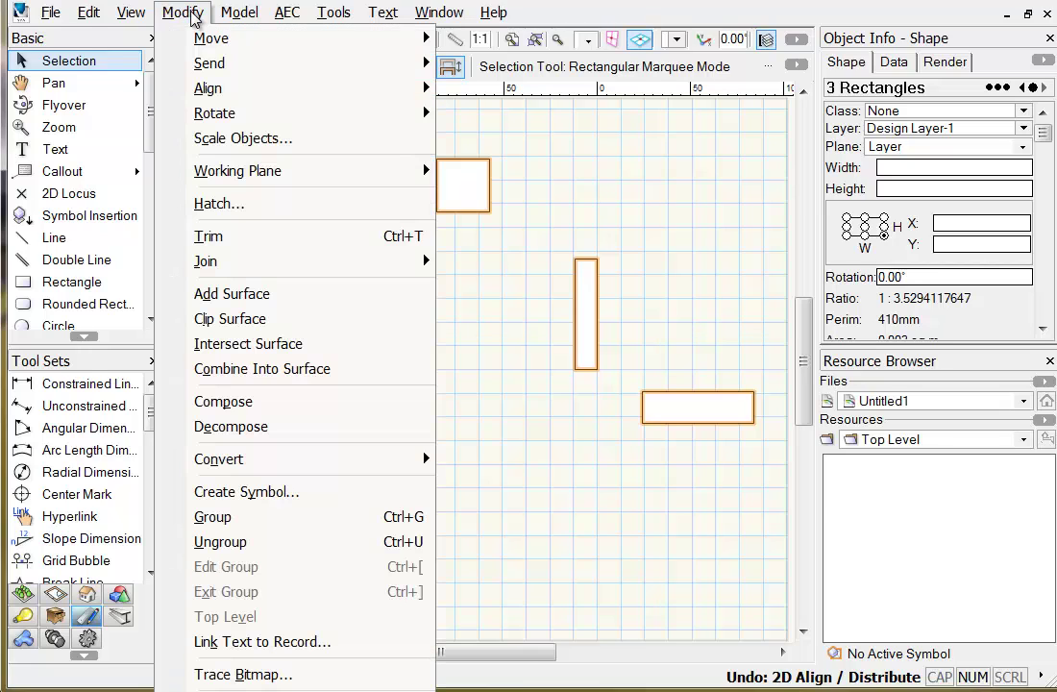
pyautogui.moveTo(182, 87)
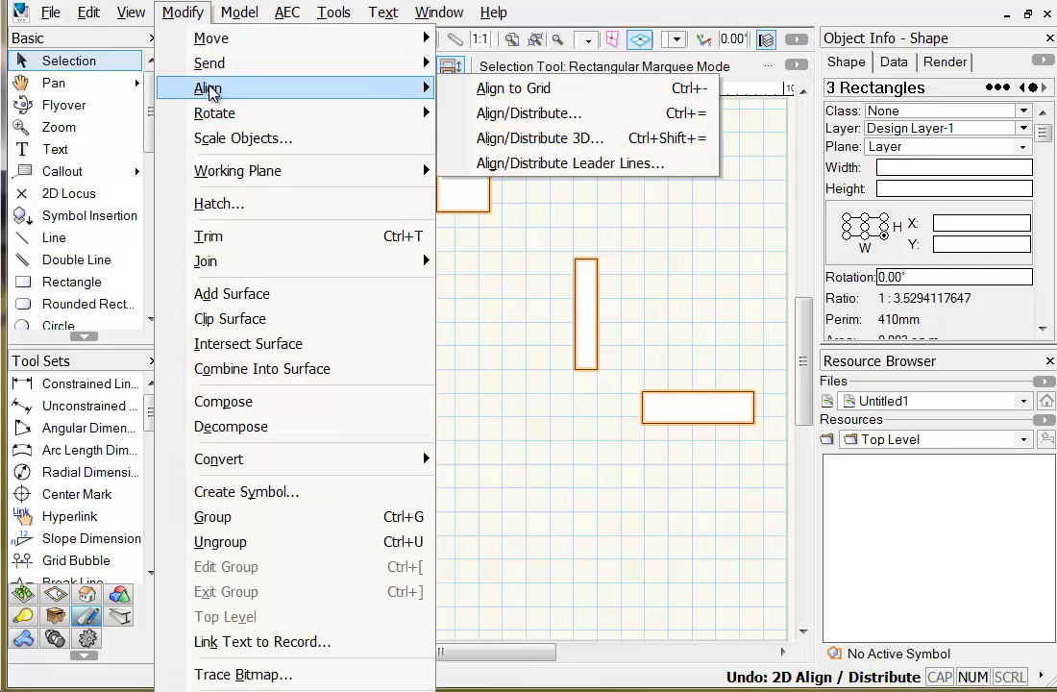
pyautogui.click(515, 113)
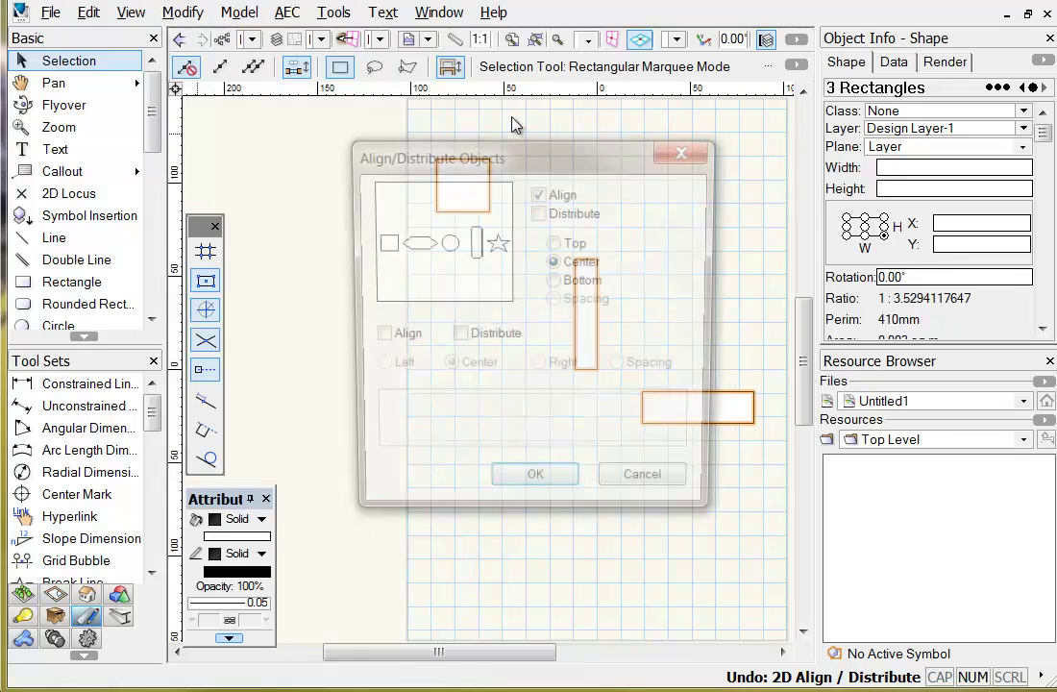
pyautogui.moveTo(516, 149); pyautogui.dragTo(187, 44)
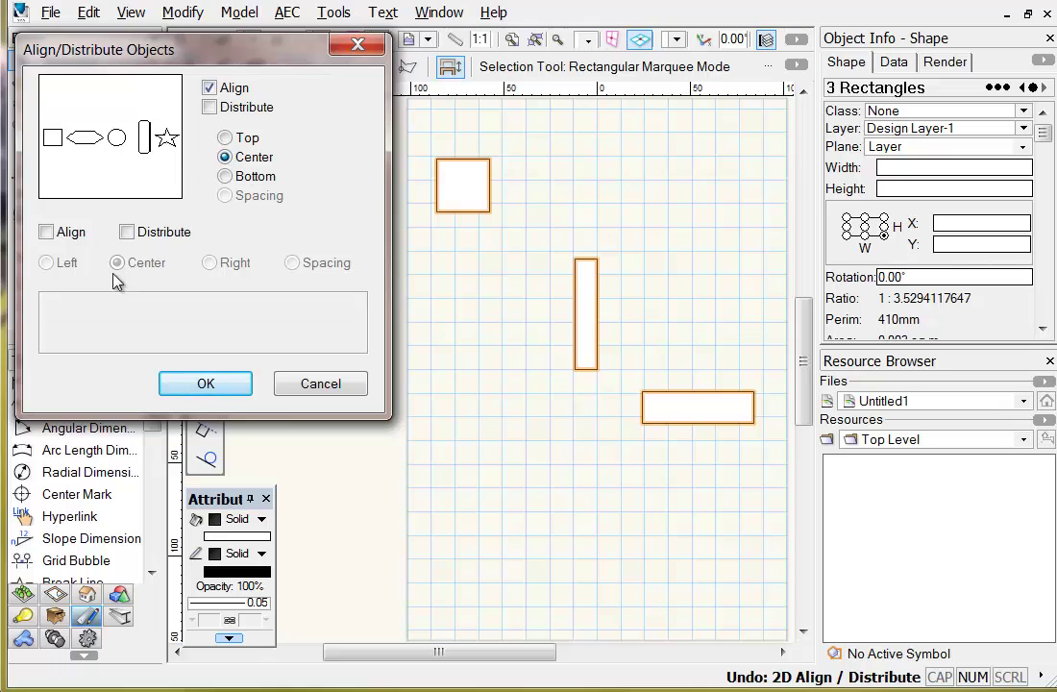
pyautogui.click(47, 233)
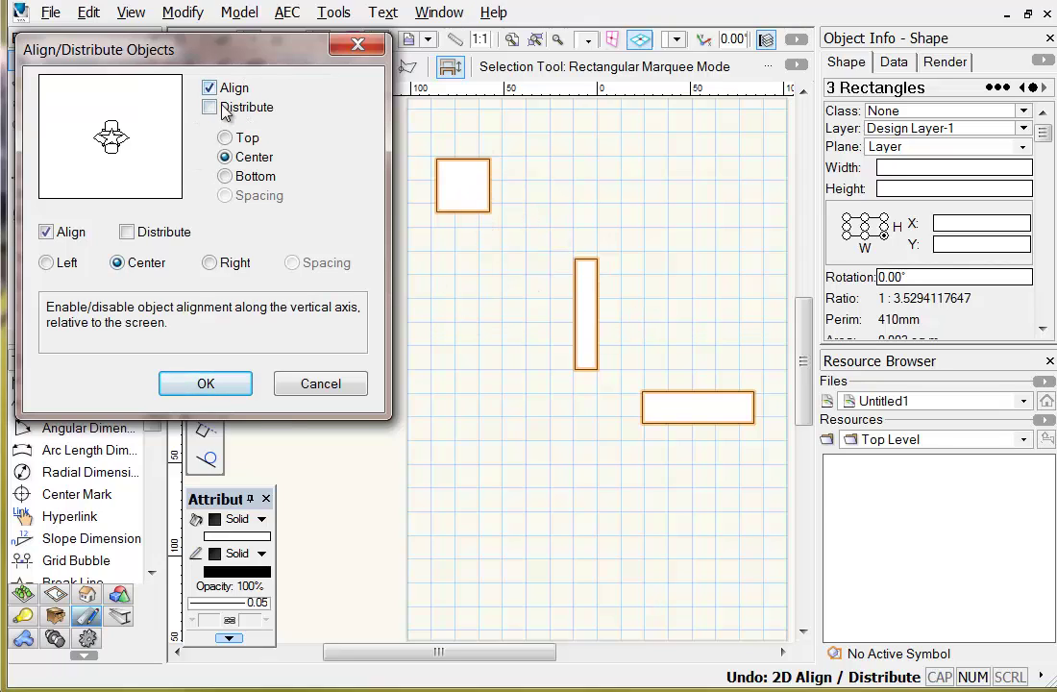
pyautogui.click(208, 384)
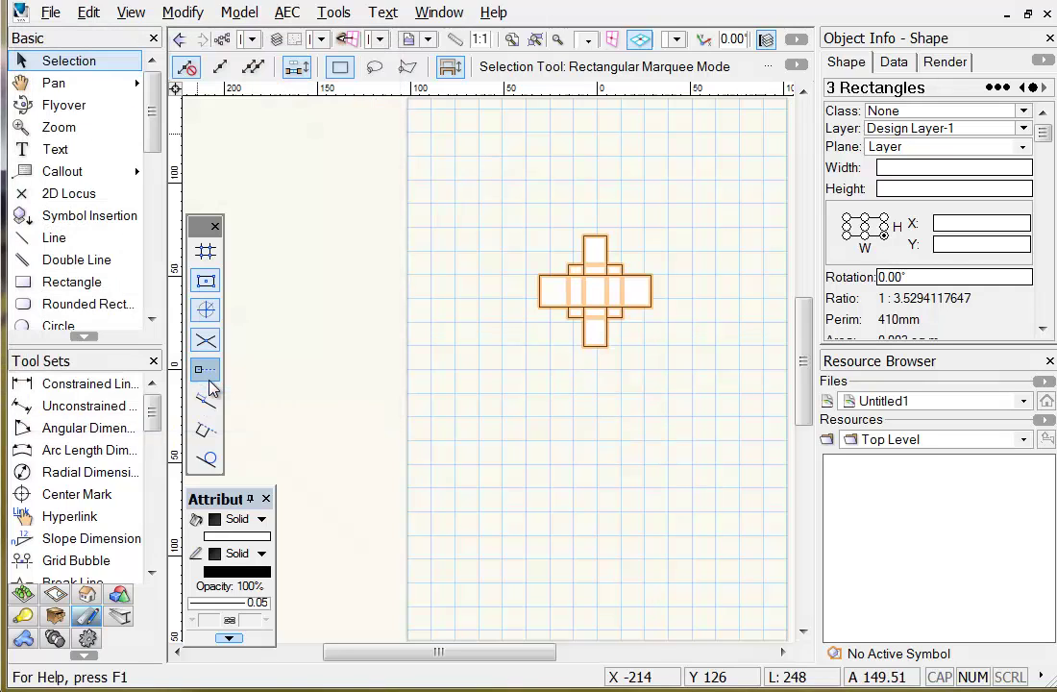
pyautogui.click(88, 13)
pyautogui.click(104, 40)
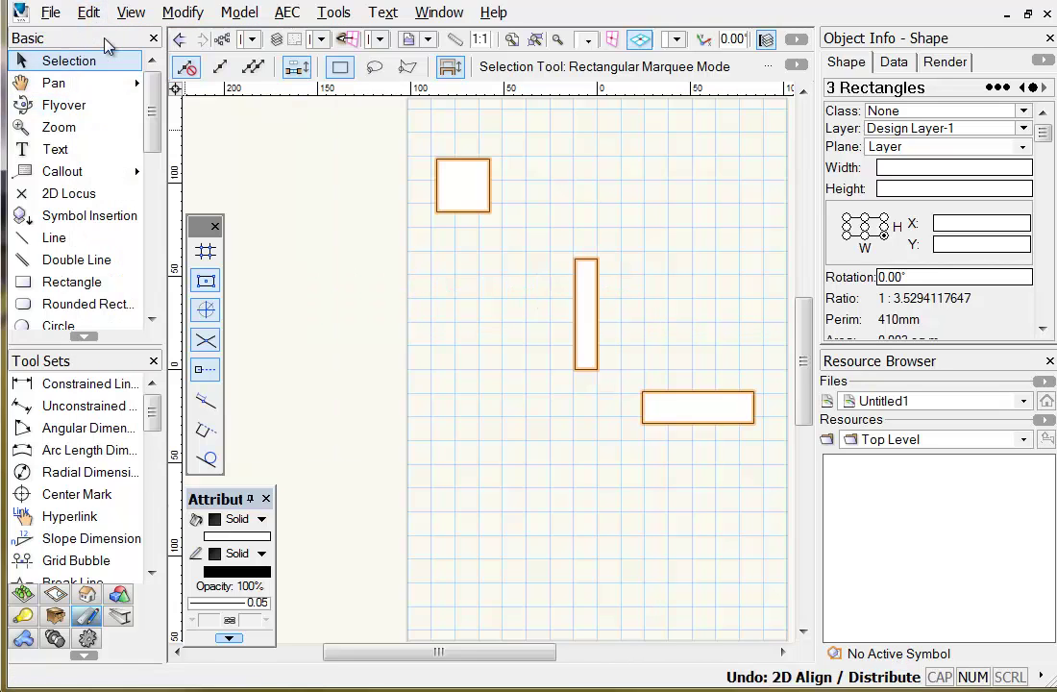
# Delete the tall and the wide rectangle, keeping only the square
pyautogui.click(517, 385)
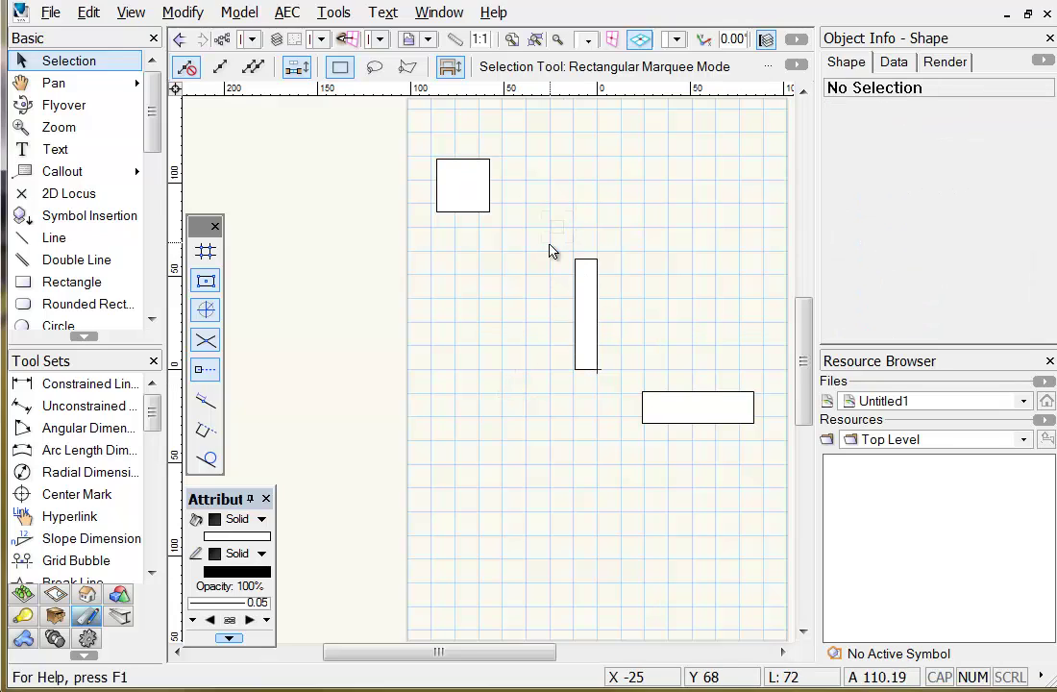
pyautogui.moveTo(533, 222); pyautogui.dragTo(767, 469)
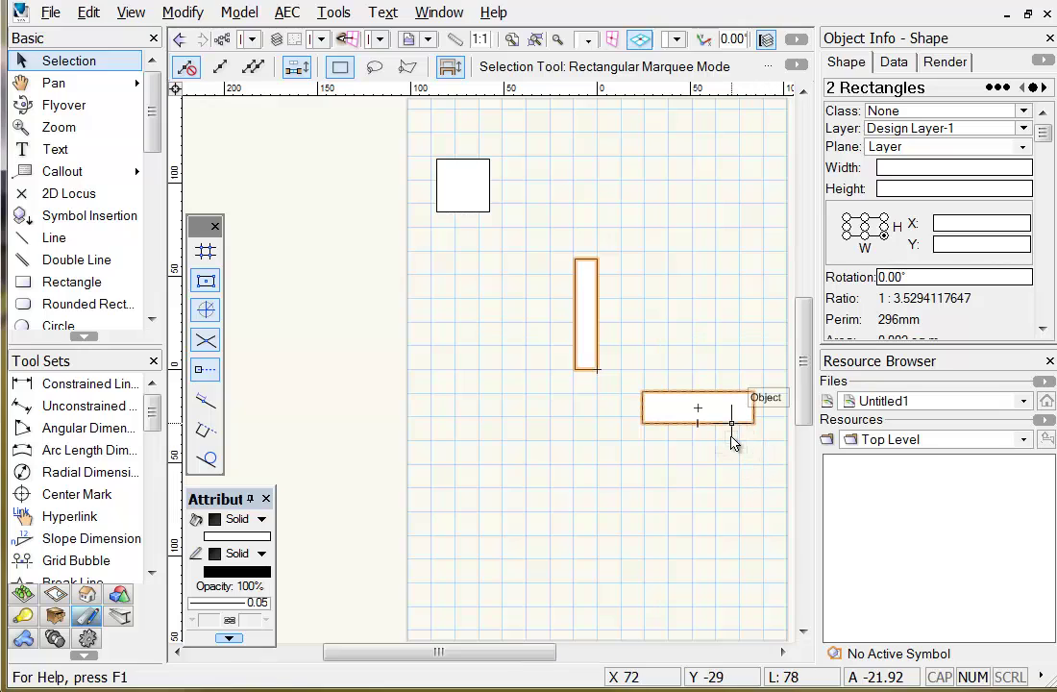
pyautogui.press('Delete')
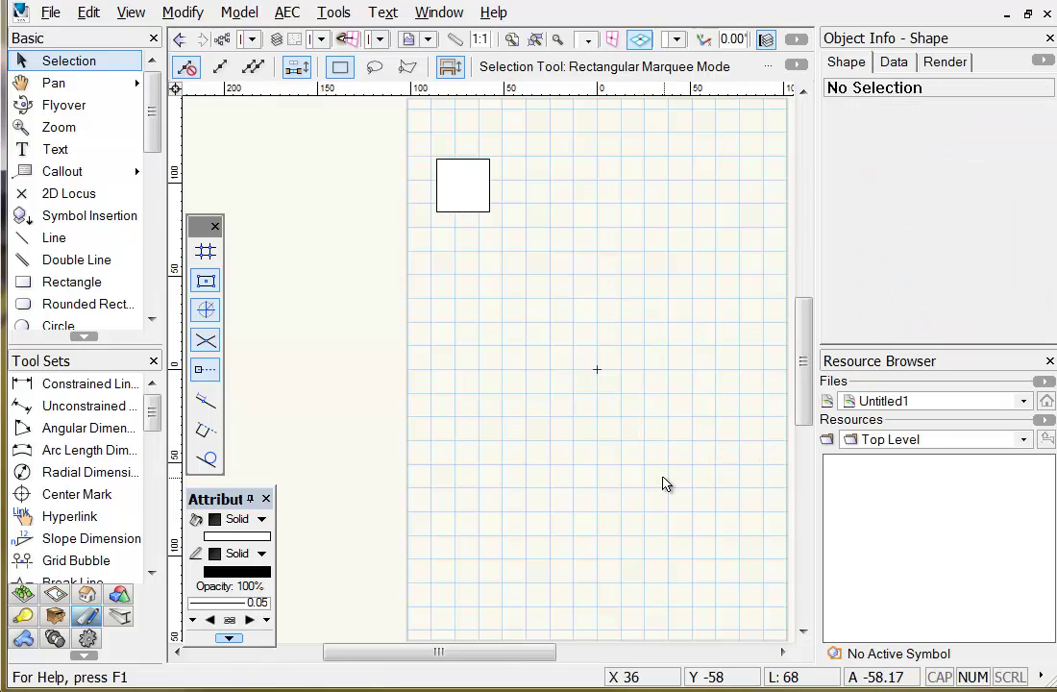
# Copy the 28 mm square three times to its right in the same row with uneven gaps, and clear the selection
pyautogui.click(458, 197)
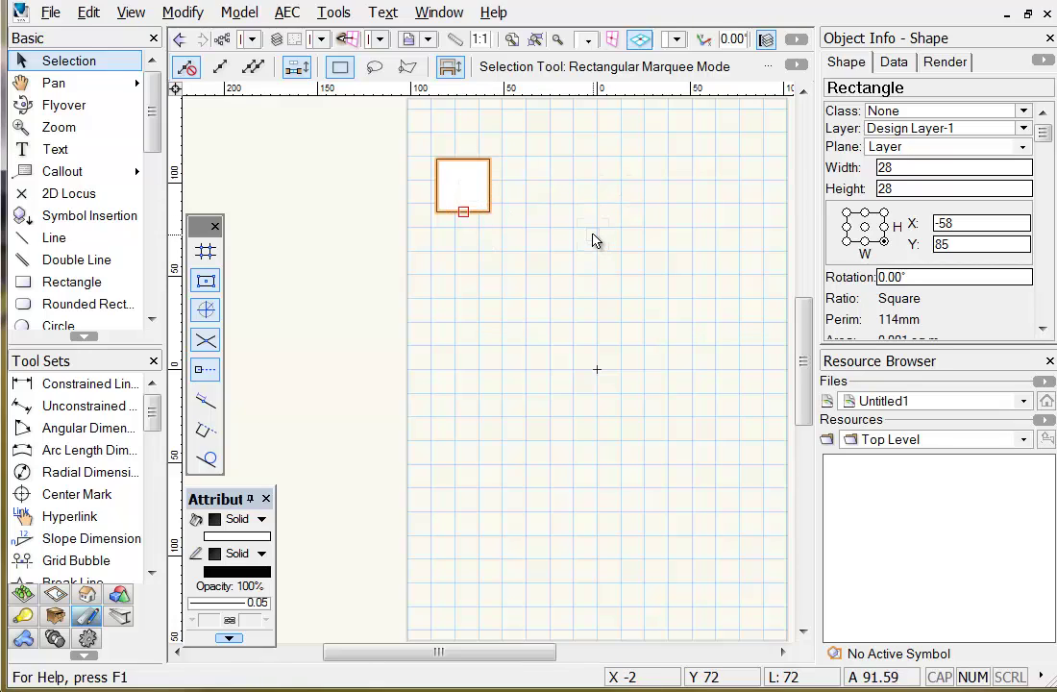
pyautogui.click(474, 188)
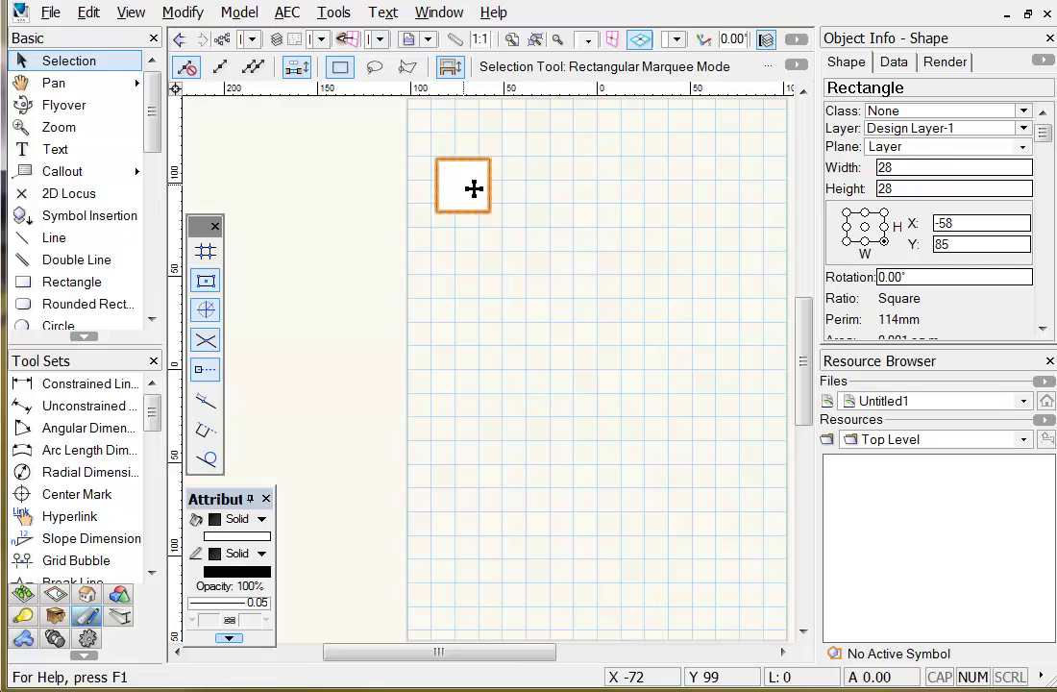
pyautogui.moveTo(477, 189); pyautogui.dragTo(539, 185)
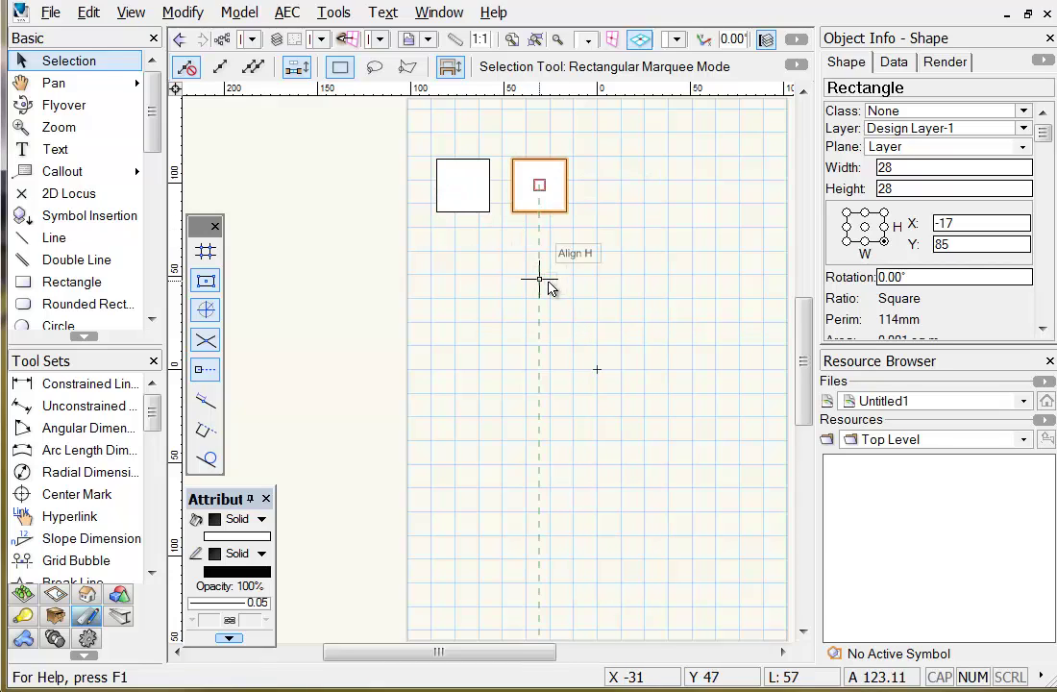
pyautogui.moveTo(560, 196); pyautogui.dragTo(728, 211)
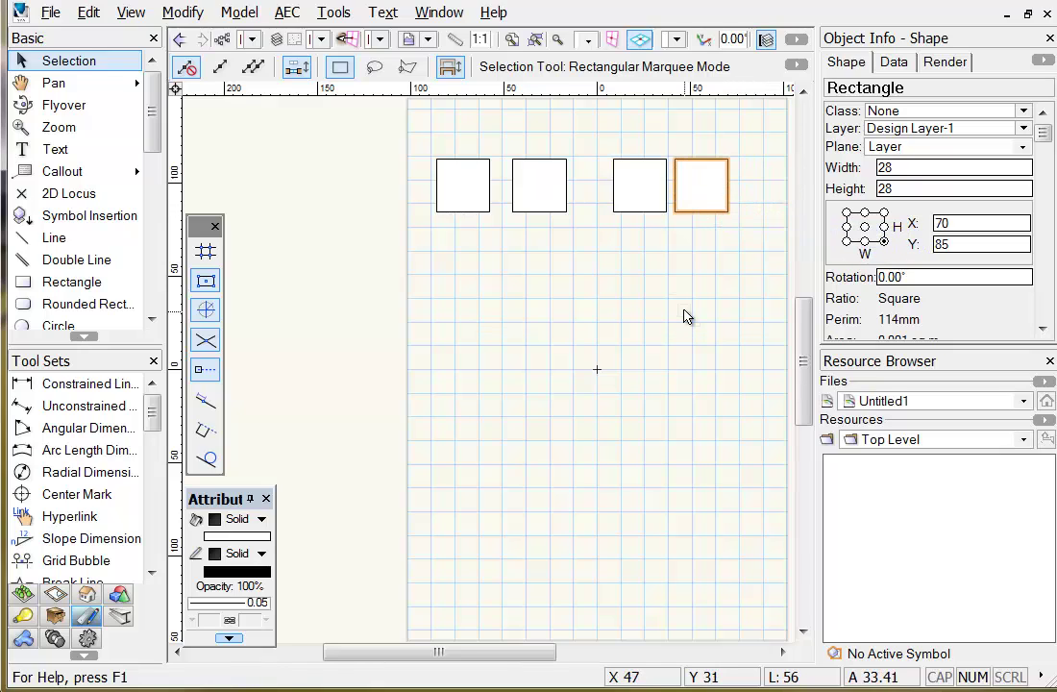
pyautogui.click(648, 365)
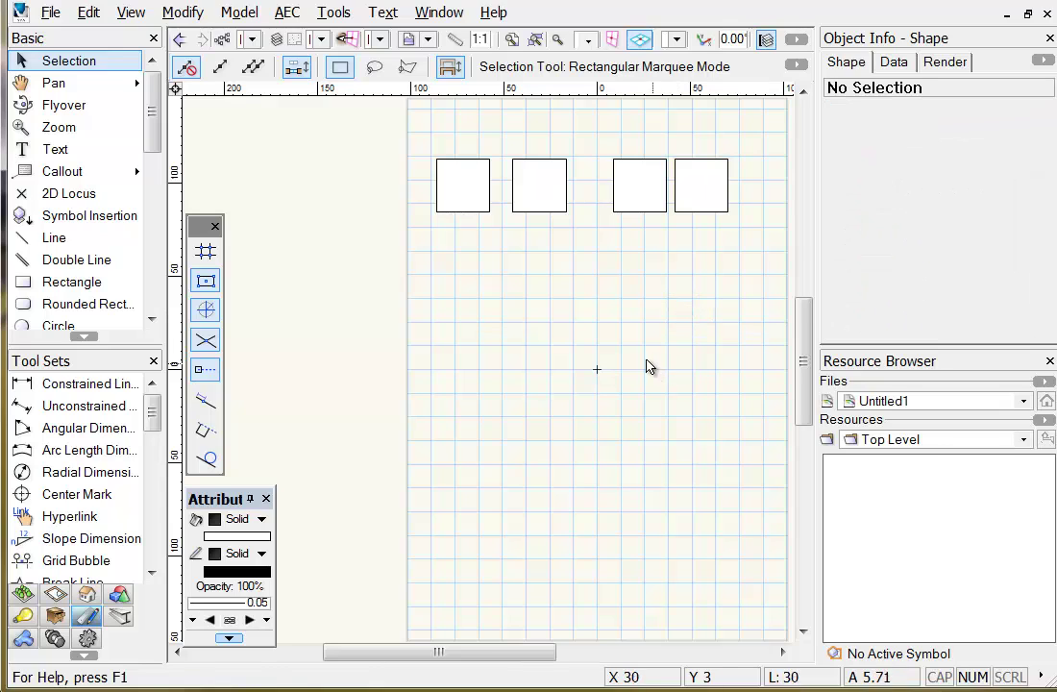
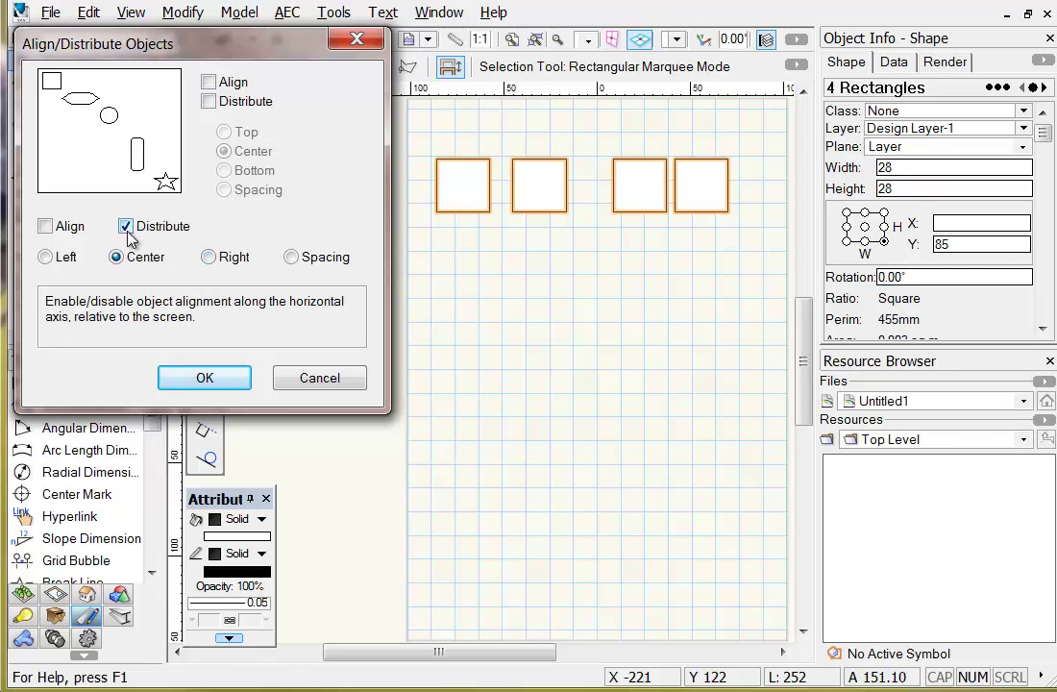
# Compare the horizontal distribution previews for left, center and right, and distribute the four squares by their left edges
pyautogui.click(47, 260)
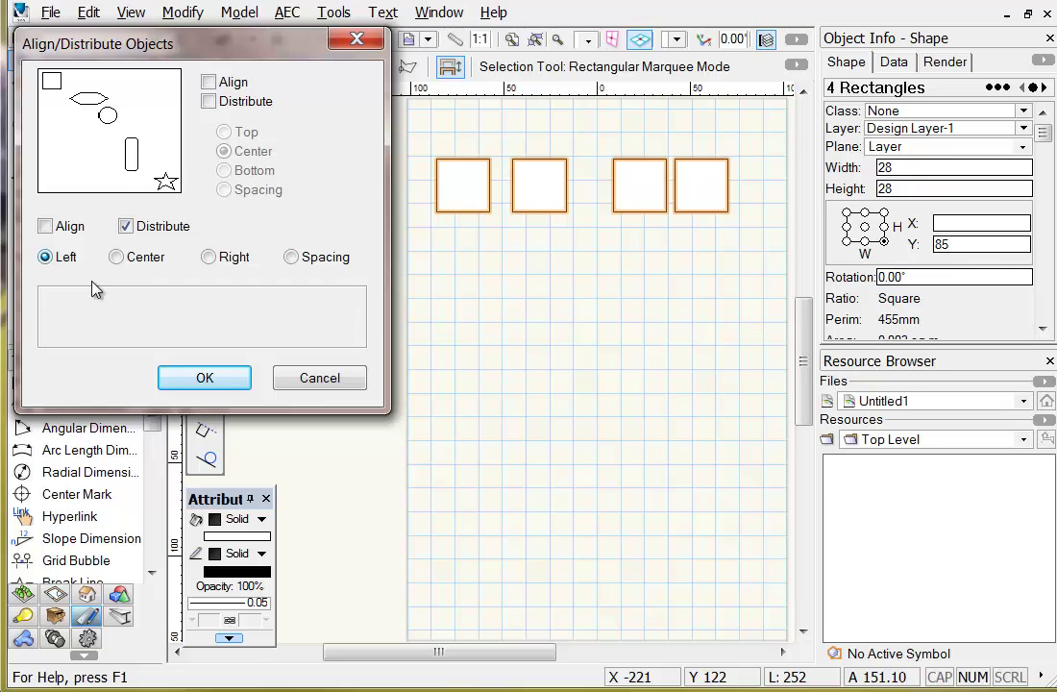
pyautogui.click(118, 260)
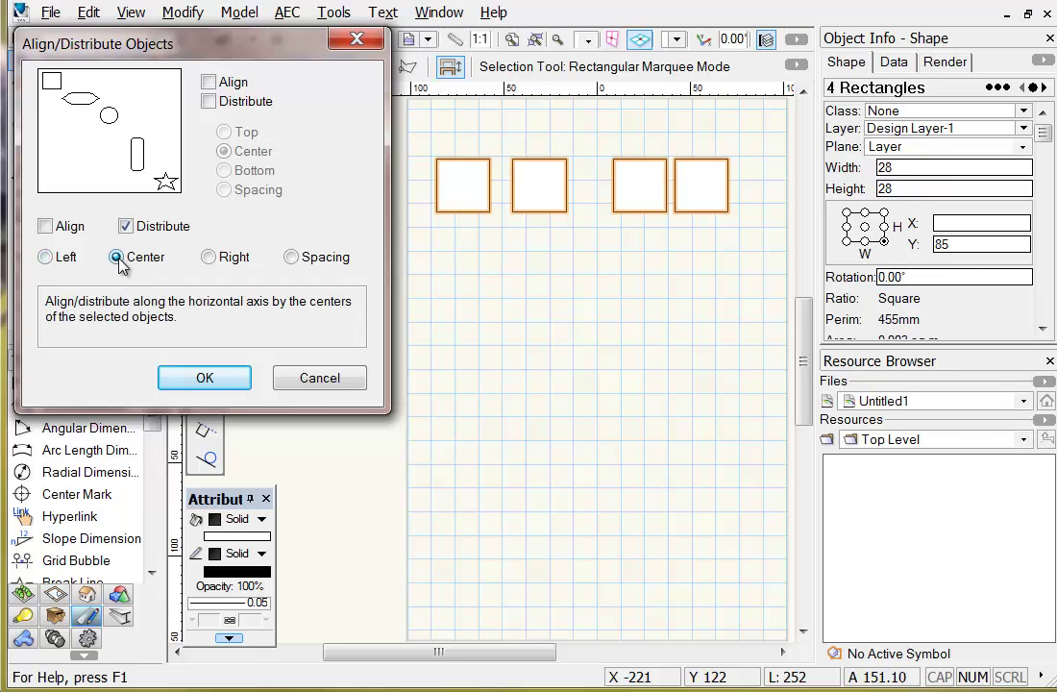
pyautogui.click(210, 258)
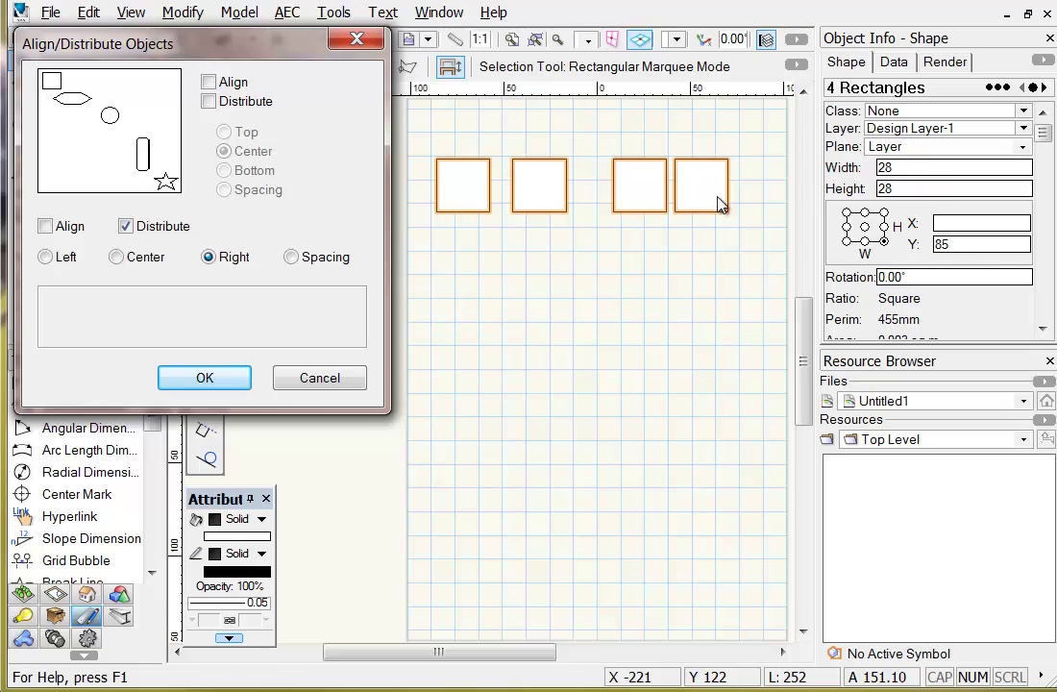
pyautogui.click(48, 257)
pyautogui.click(119, 259)
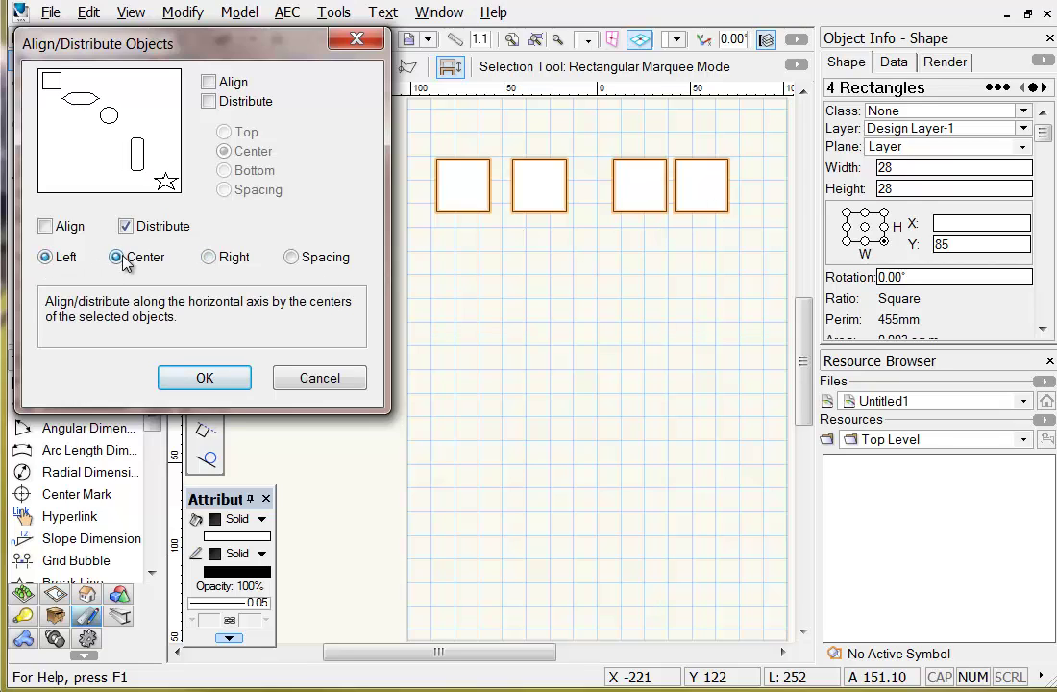
pyautogui.click(208, 258)
pyautogui.click(46, 258)
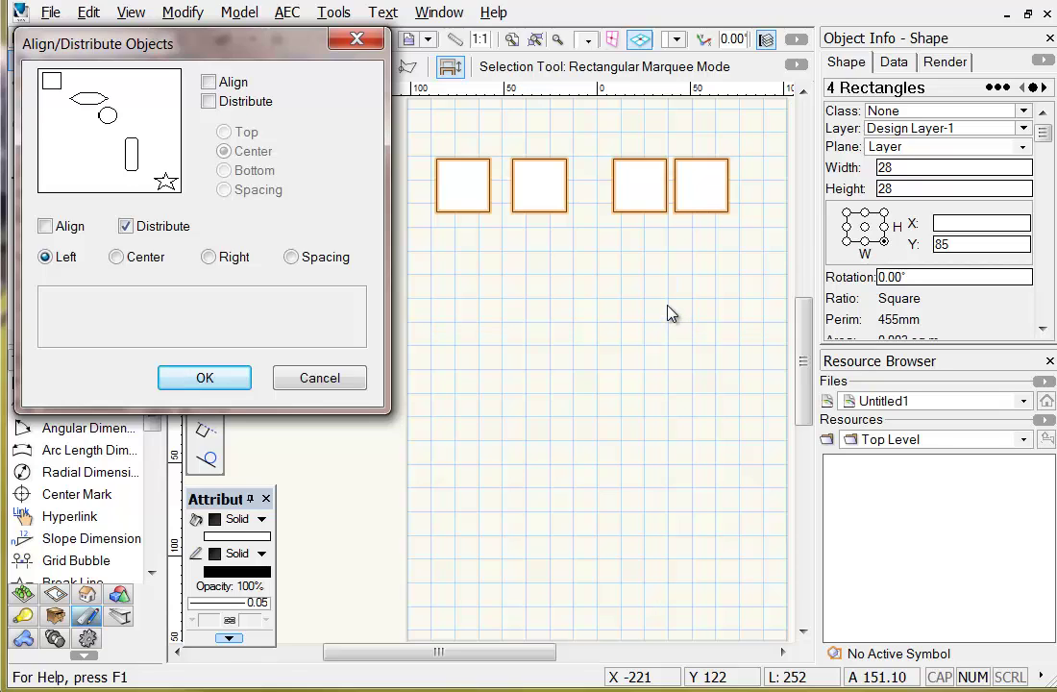
pyautogui.click(206, 379)
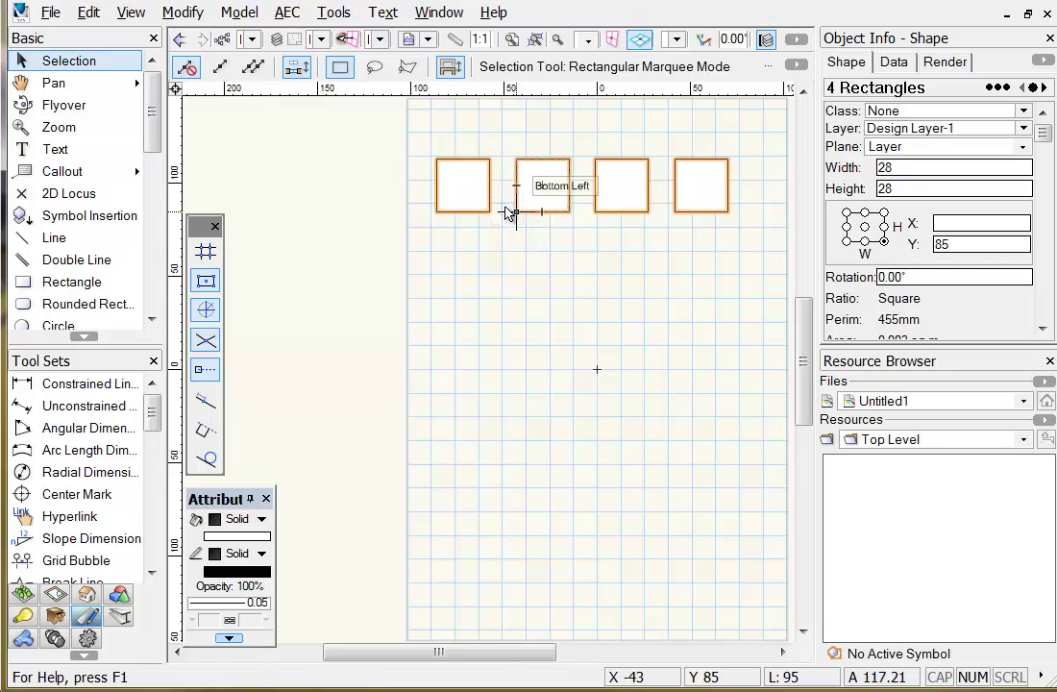
# Reapply the horizontal distribution by left edges to the four evenly spaced squares
pyautogui.moveTo(511, 211)
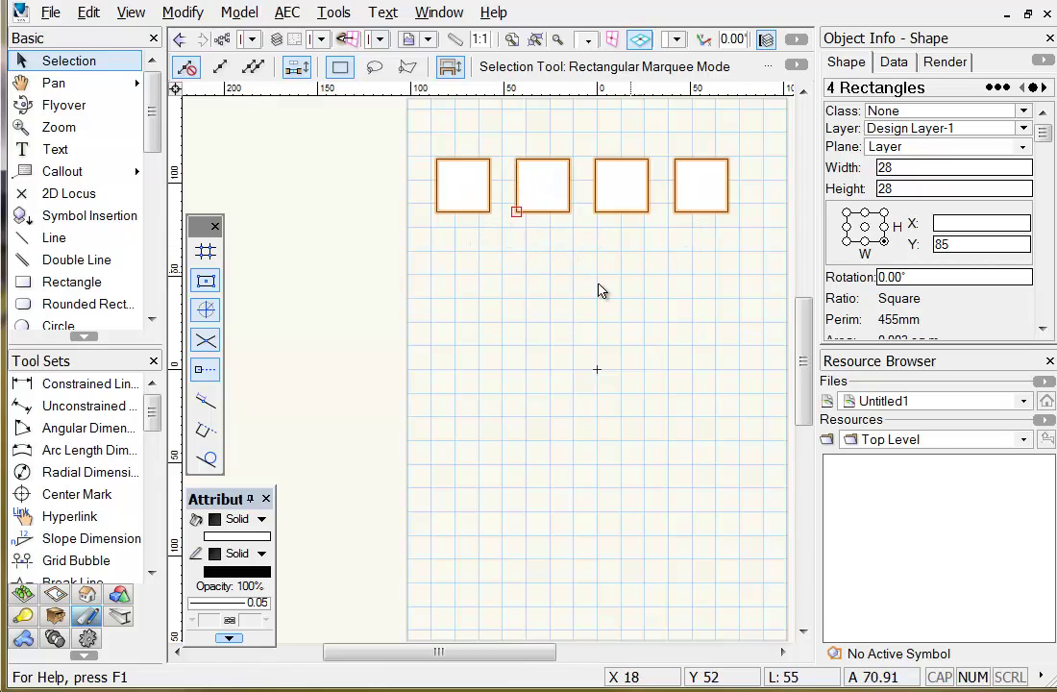
pyautogui.click(183, 12)
pyautogui.moveTo(403, 87)
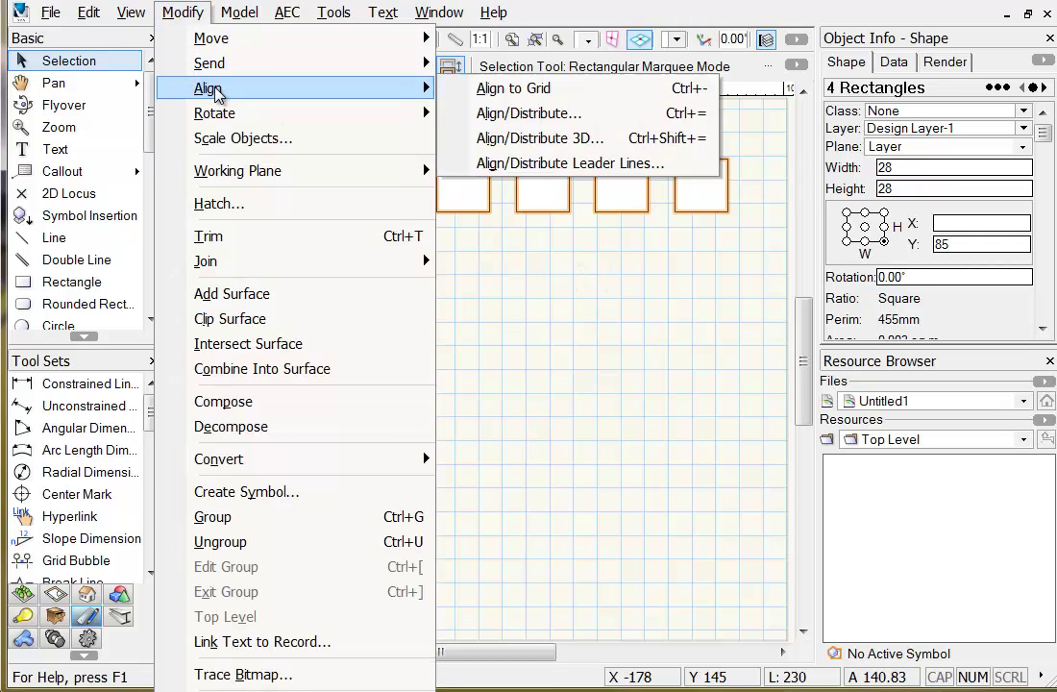
pyautogui.click(485, 114)
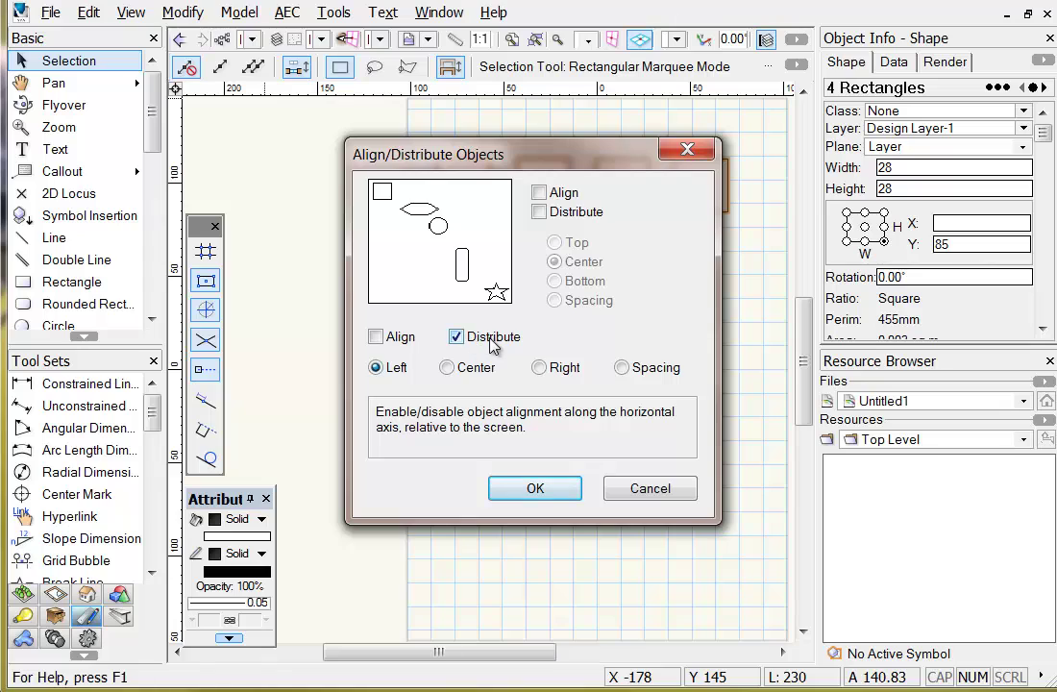
pyautogui.click(535, 488)
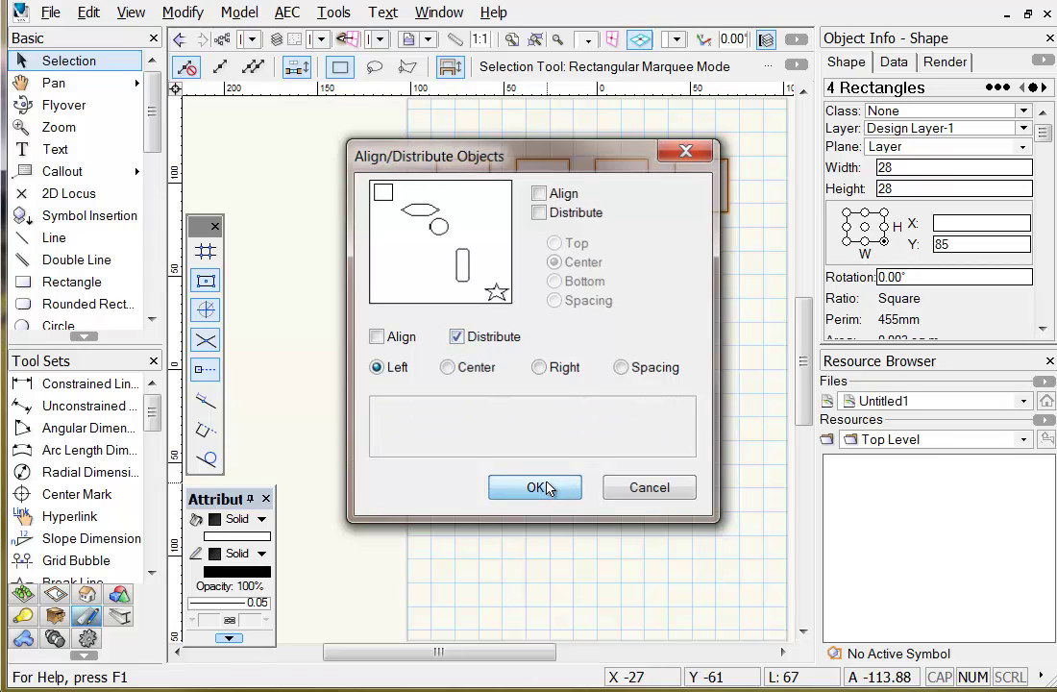